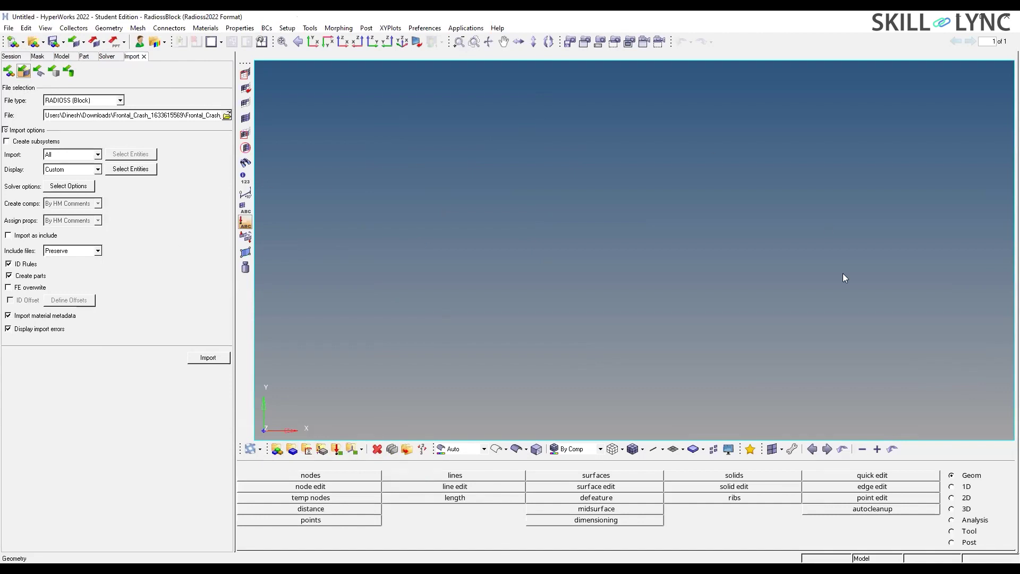
pyautogui.click(9, 28)
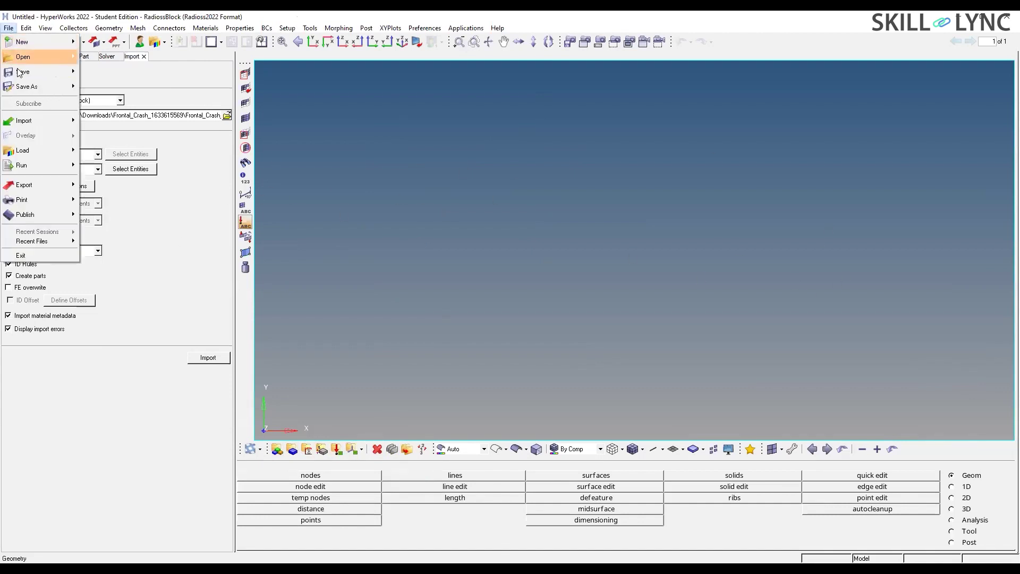
pyautogui.moveTo(53, 121)
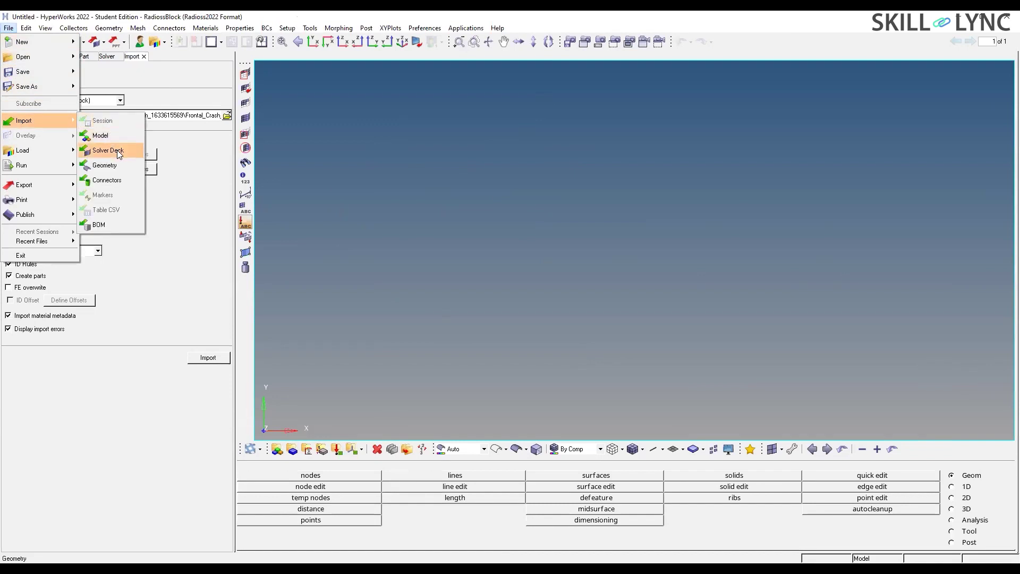
pyautogui.click(117, 152)
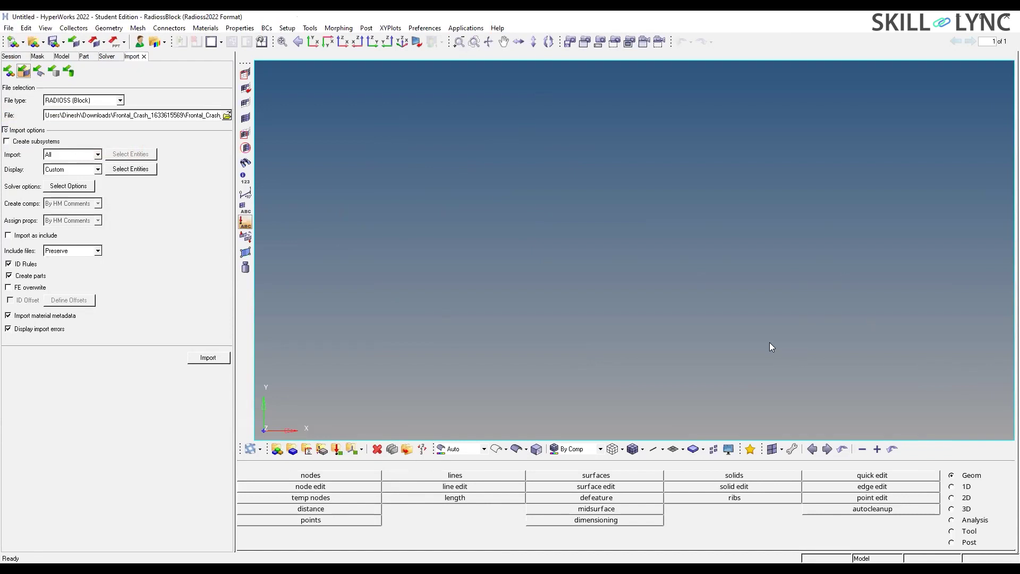
pyautogui.click(41, 76)
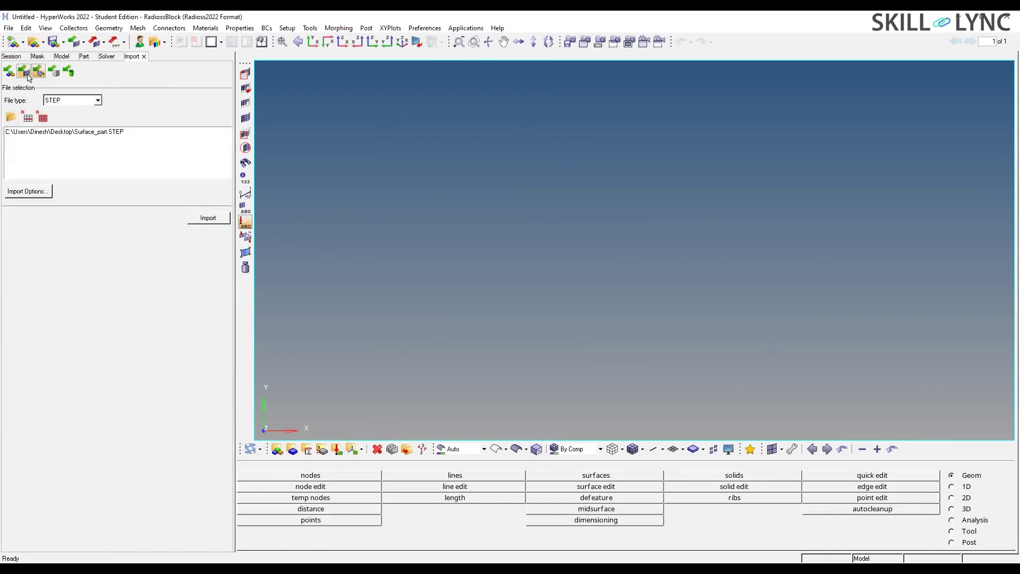
pyautogui.click(28, 75)
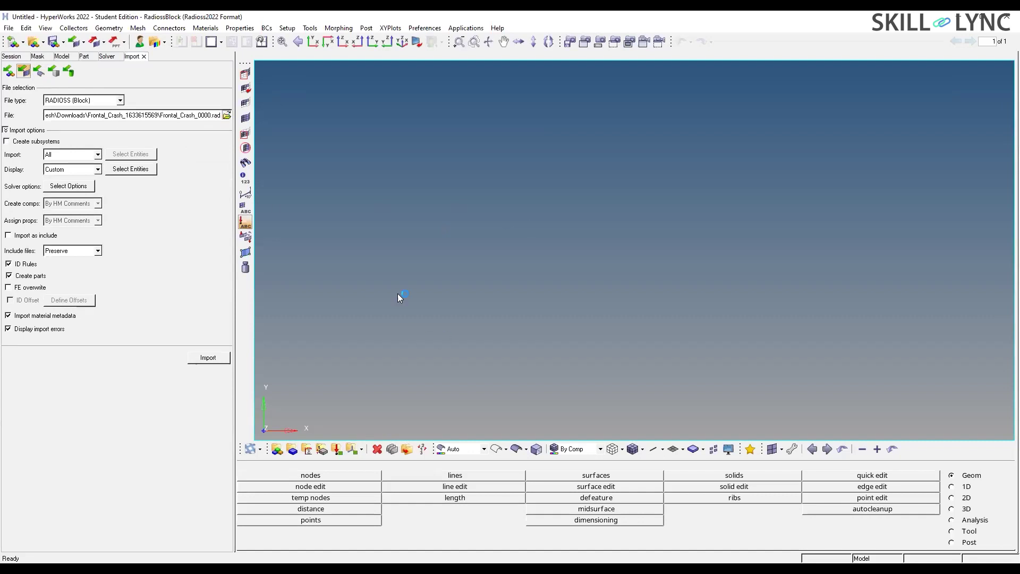
pyautogui.click(128, 124)
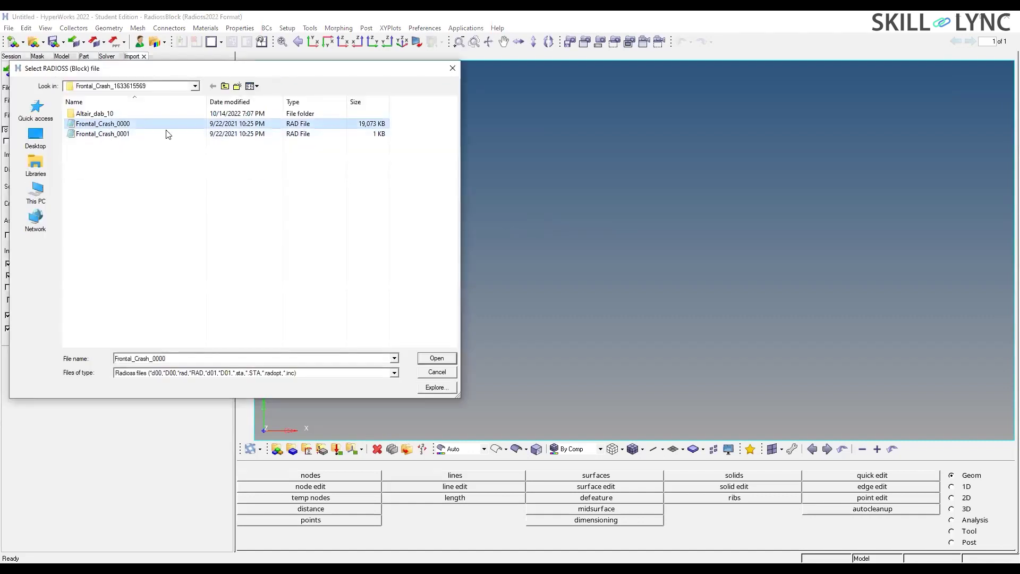
pyautogui.click(436, 359)
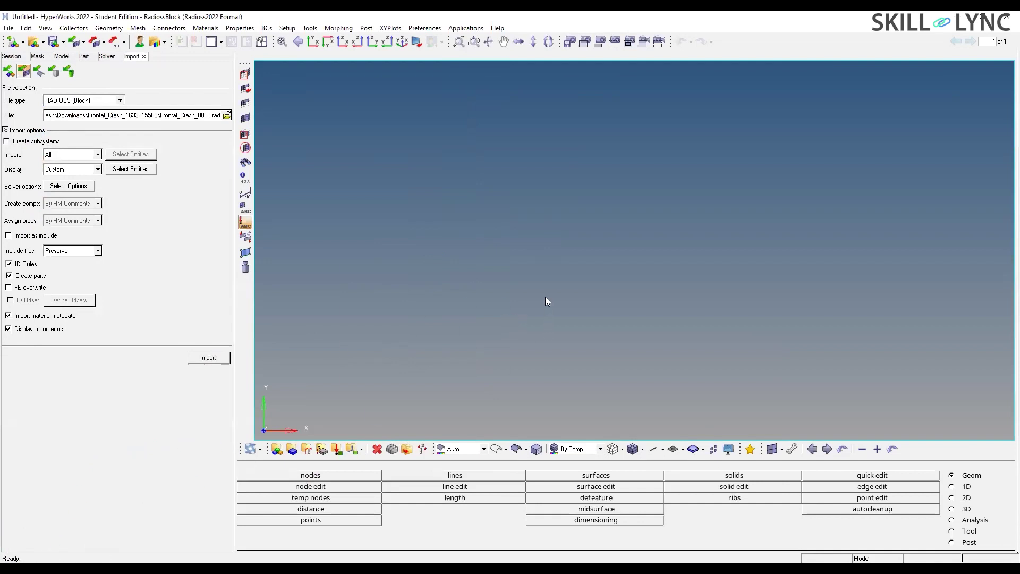
# Examine the imported car body and the element mesh on its floor panel and seat cross member from several angles.
pyautogui.keyDown('ctrl'); pyautogui.moveTo(638, 225); pyautogui.dragTo(631, 283); pyautogui.keyUp('ctrl')
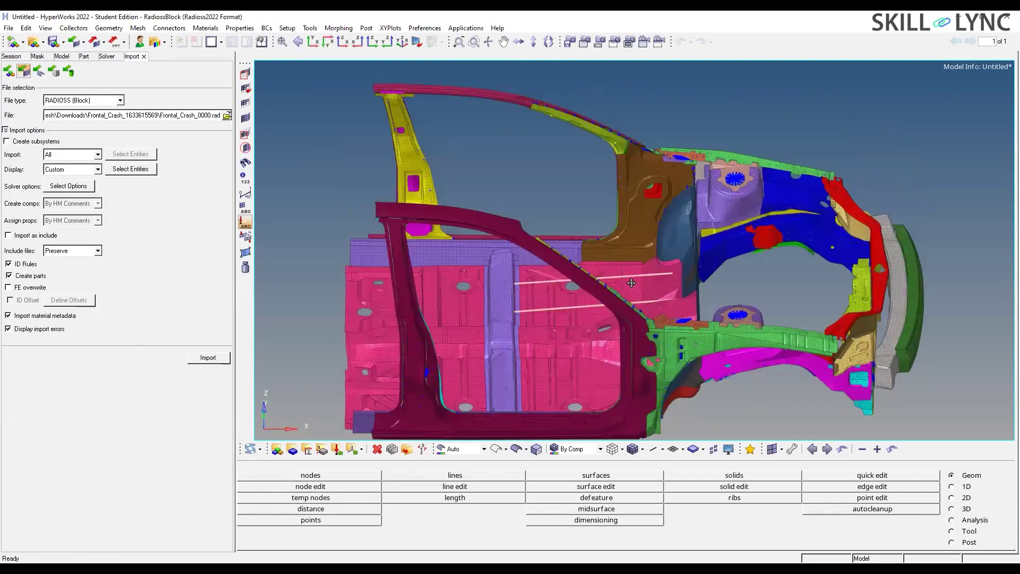
pyautogui.keyDown('ctrl'); pyautogui.moveTo(606, 251); pyautogui.dragTo(611, 217); pyautogui.keyUp('ctrl')
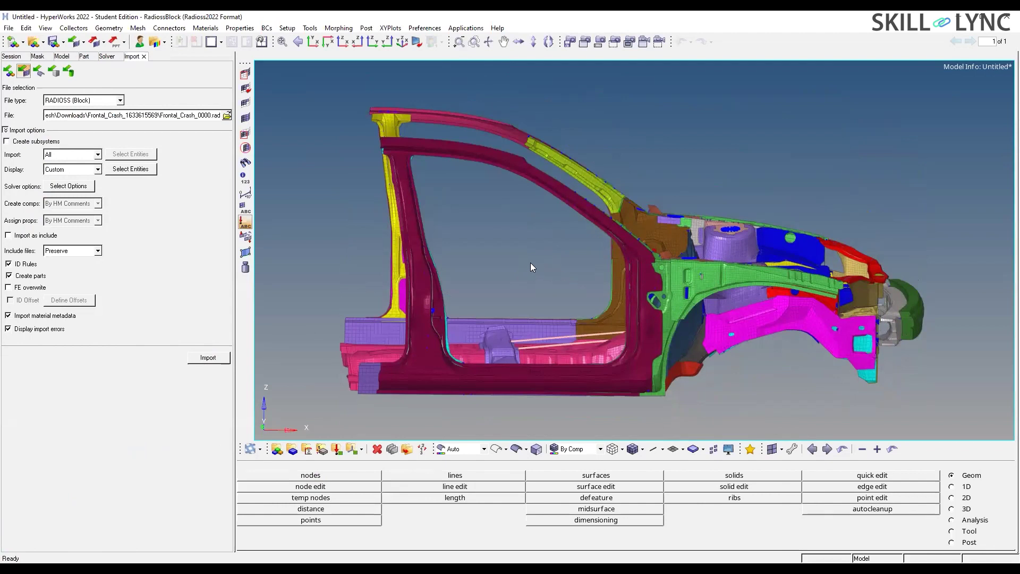
pyautogui.keyDown('ctrl'); pyautogui.moveTo(382, 287); pyautogui.dragTo(530, 258); pyautogui.keyUp('ctrl')
pyautogui.scroll(5, 530, 267)
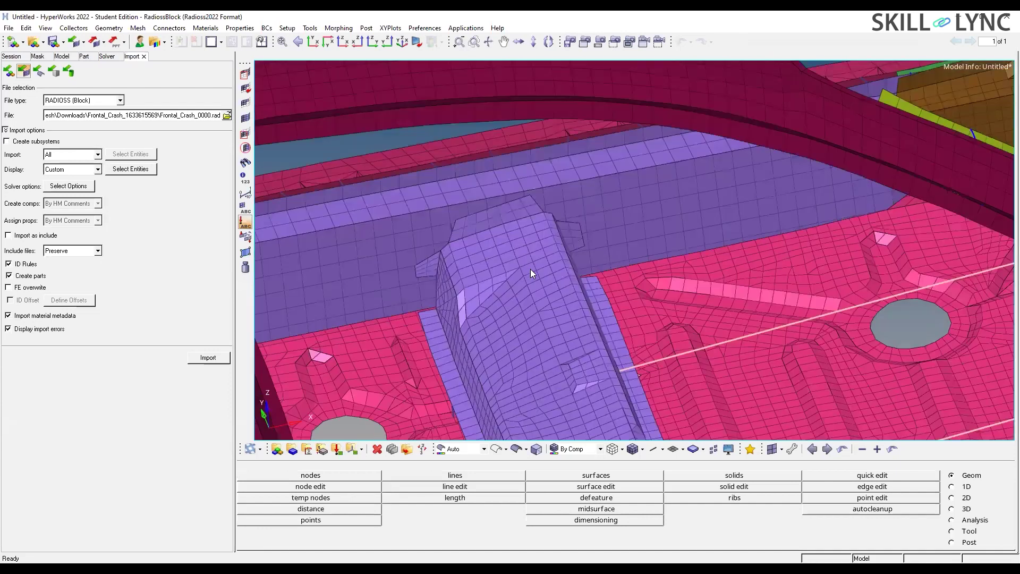
pyautogui.scroll(3, 532, 279)
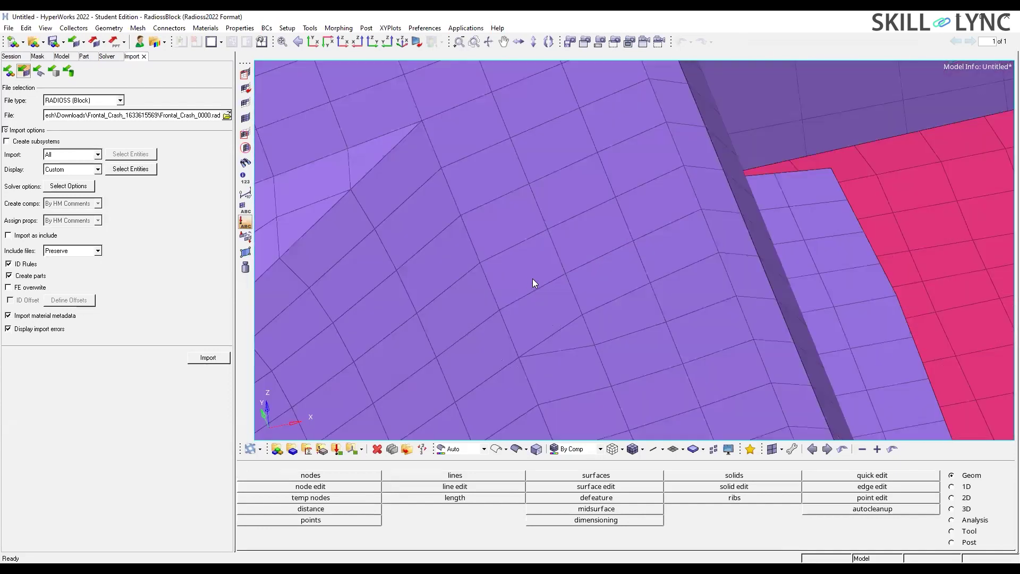
pyautogui.scroll(-2, 545, 280)
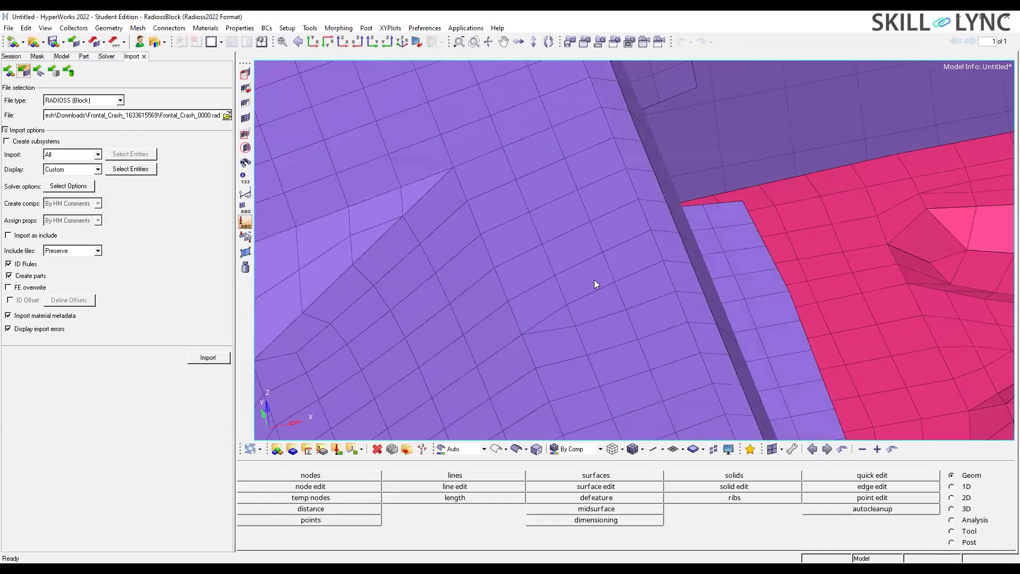
pyautogui.scroll(-5, 593, 279)
pyautogui.scroll(5, 594, 282)
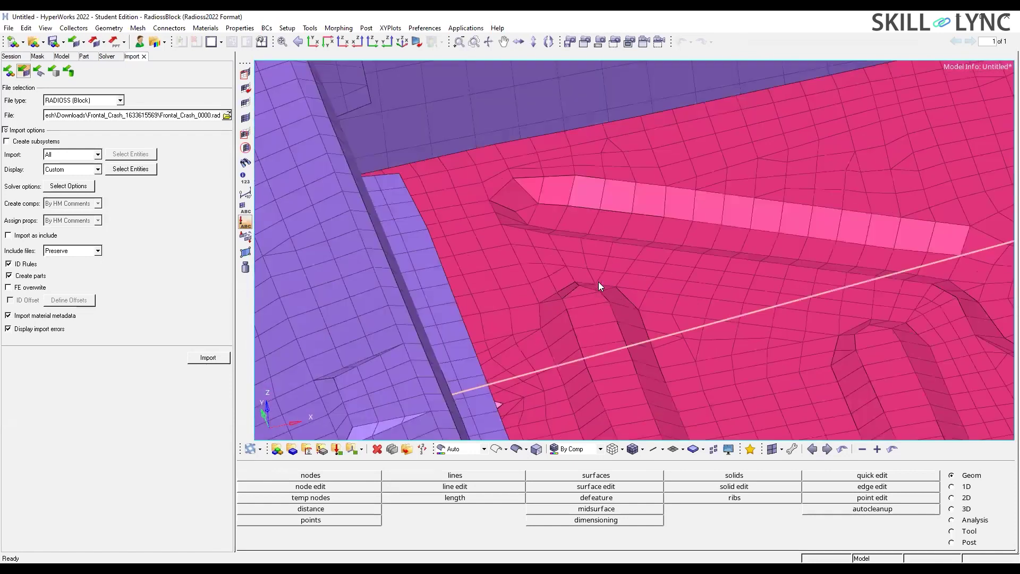
pyautogui.scroll(-6, 600, 283)
pyautogui.scroll(4, 601, 287)
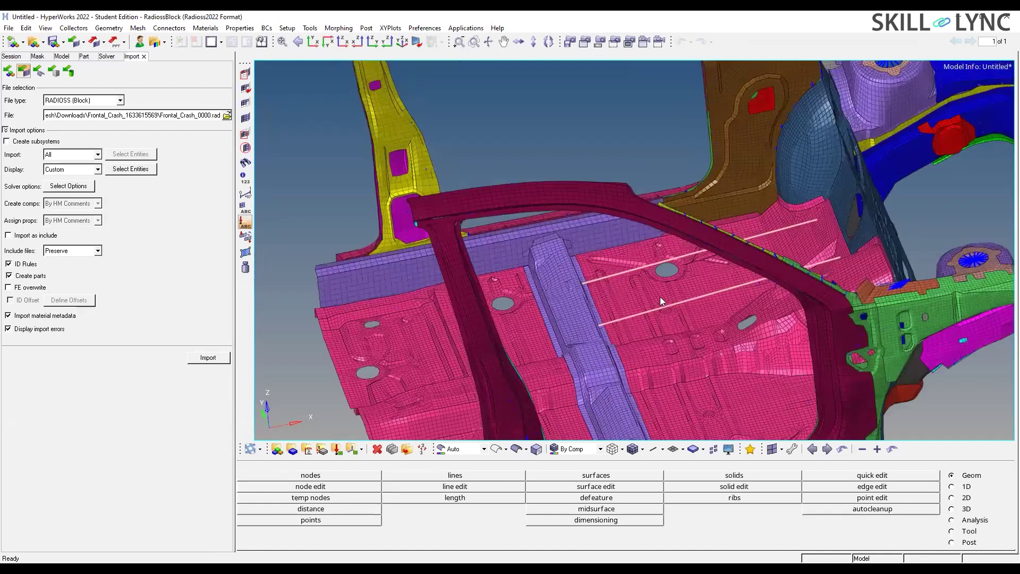
pyautogui.scroll(-4, 660, 296)
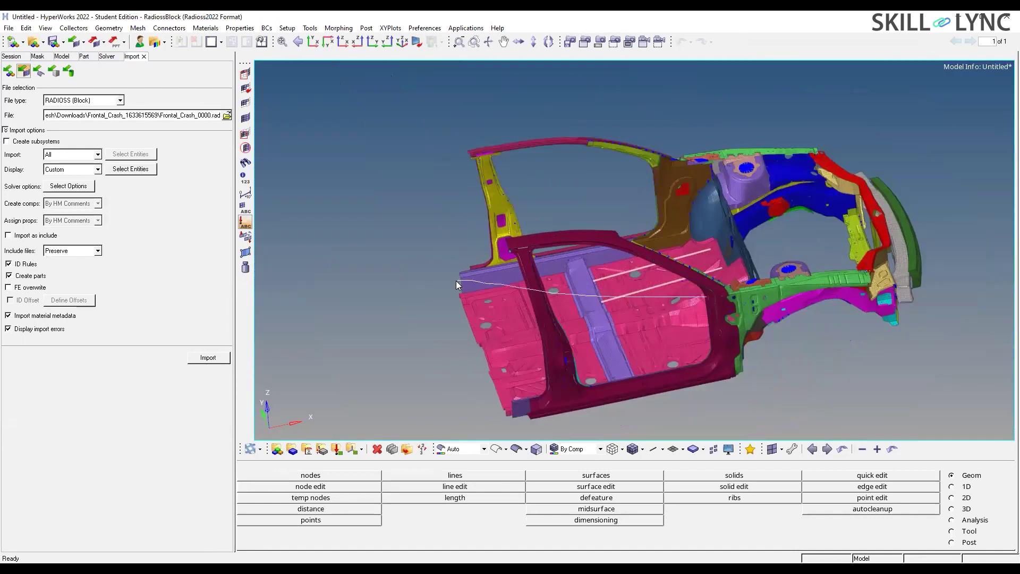
pyautogui.scroll(4, 463, 279)
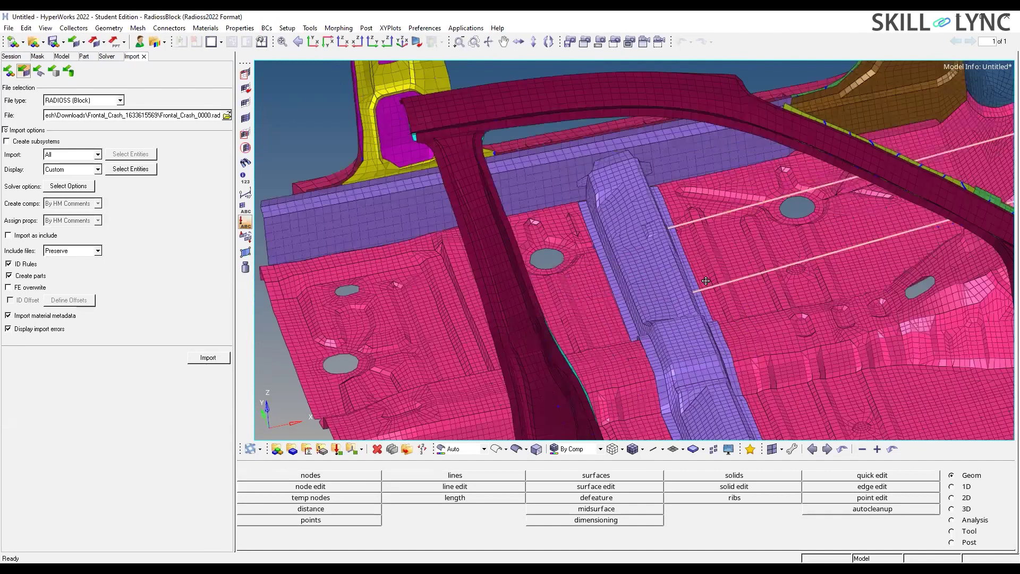
pyautogui.scroll(-5, 712, 276)
pyautogui.scroll(4, 654, 275)
pyautogui.scroll(-2, 830, 275)
pyautogui.keyDown('ctrl'); pyautogui.moveTo(829, 275); pyautogui.dragTo(620, 348); pyautogui.keyUp('ctrl')
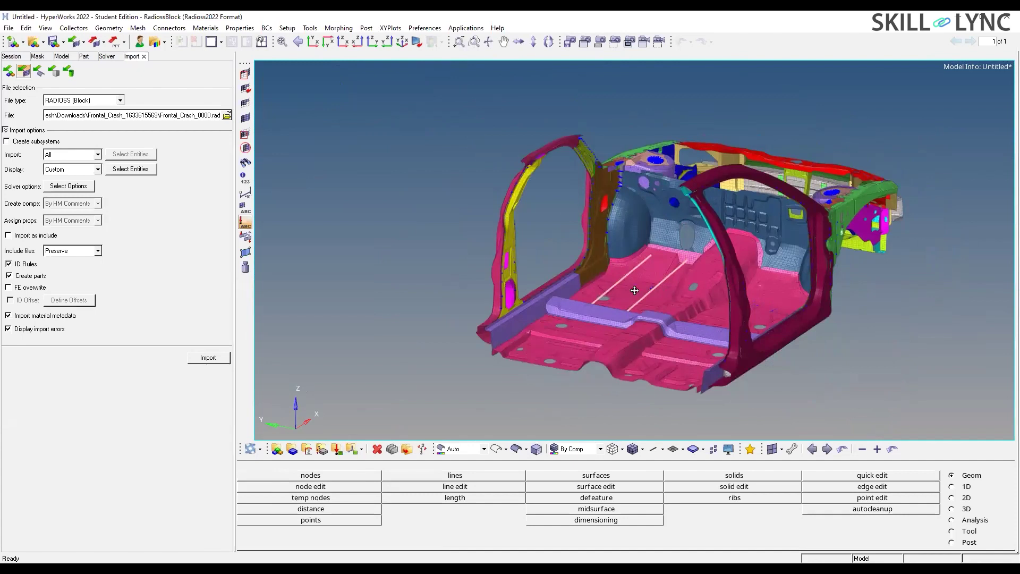
pyautogui.scroll(1, 632, 288)
pyautogui.scroll(3, 525, 46)
pyautogui.scroll(-3, 458, 45)
pyautogui.keyDown('ctrl'); pyautogui.moveTo(632, 276); pyautogui.dragTo(659, 319); pyautogui.keyUp('ctrl')
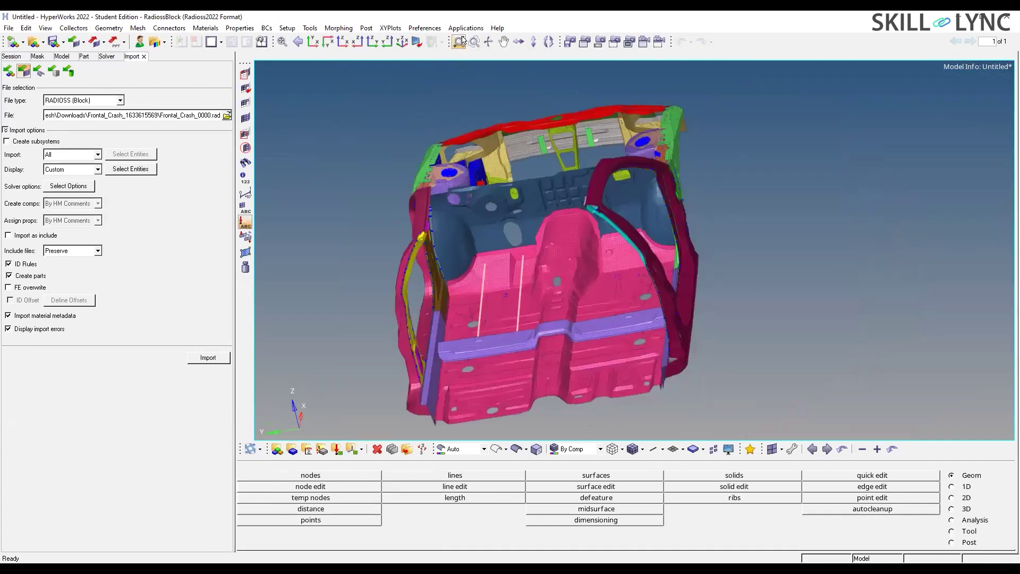
# Inspect the firewall mesh up close using the zoom and rotate view tools.
pyautogui.click(519, 41)
pyautogui.click(475, 45)
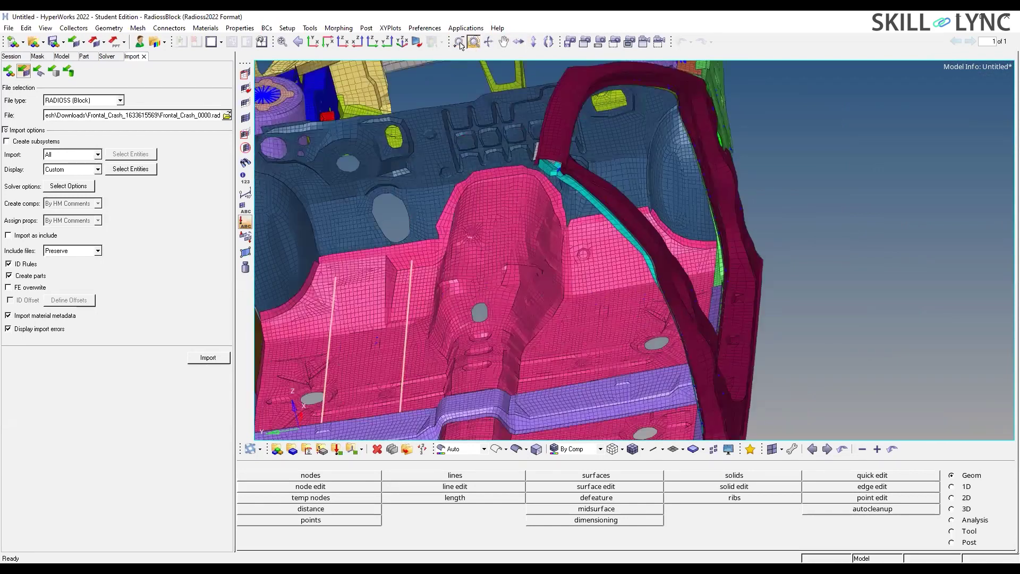
pyautogui.click(460, 44)
pyautogui.rightClick(460, 45)
pyautogui.moveTo(561, 205); pyautogui.dragTo(491, 207)
pyautogui.click(502, 44)
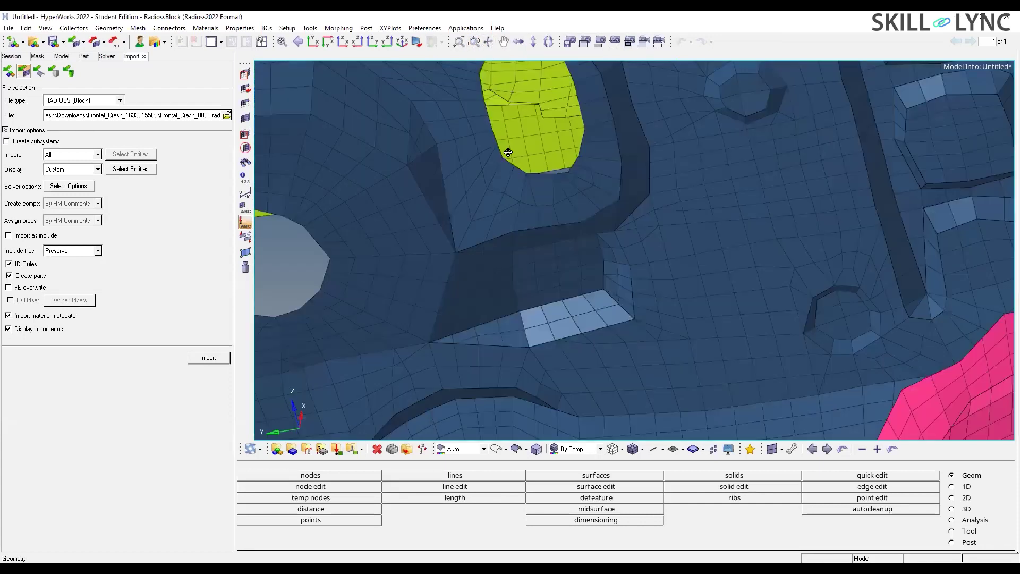
pyautogui.click(488, 43)
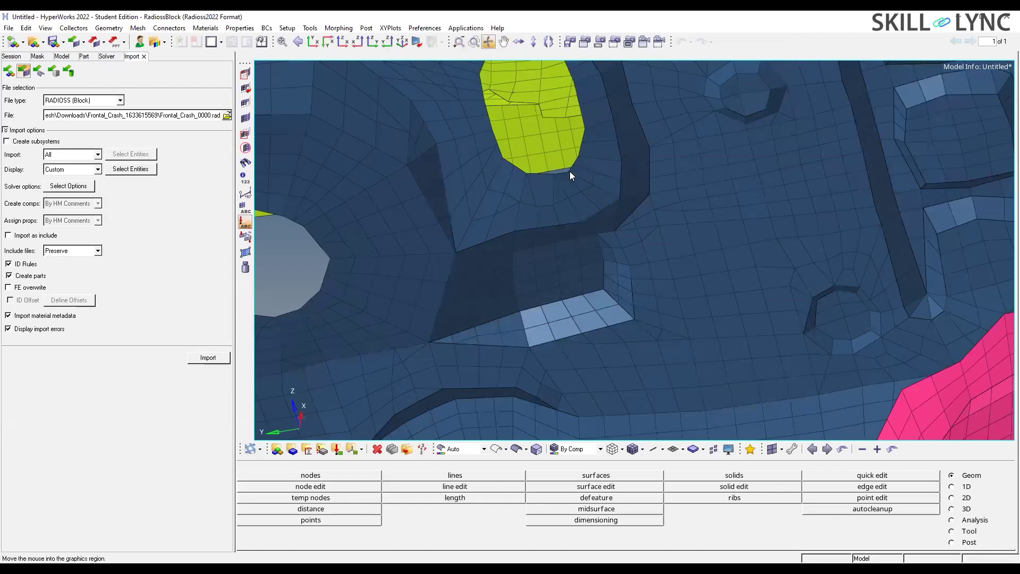
pyautogui.moveTo(561, 186); pyautogui.dragTo(560, 186)
pyautogui.press('Up')
pyautogui.press('Up')
pyautogui.press('Up')
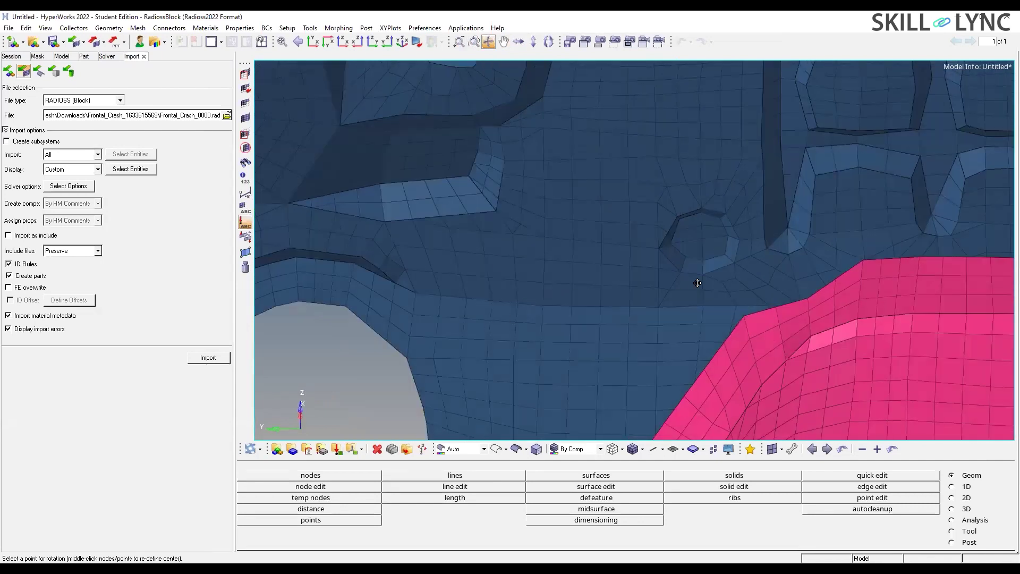
pyautogui.keyDown('ctrl'); pyautogui.middleClick(666, 285); pyautogui.keyUp('ctrl')
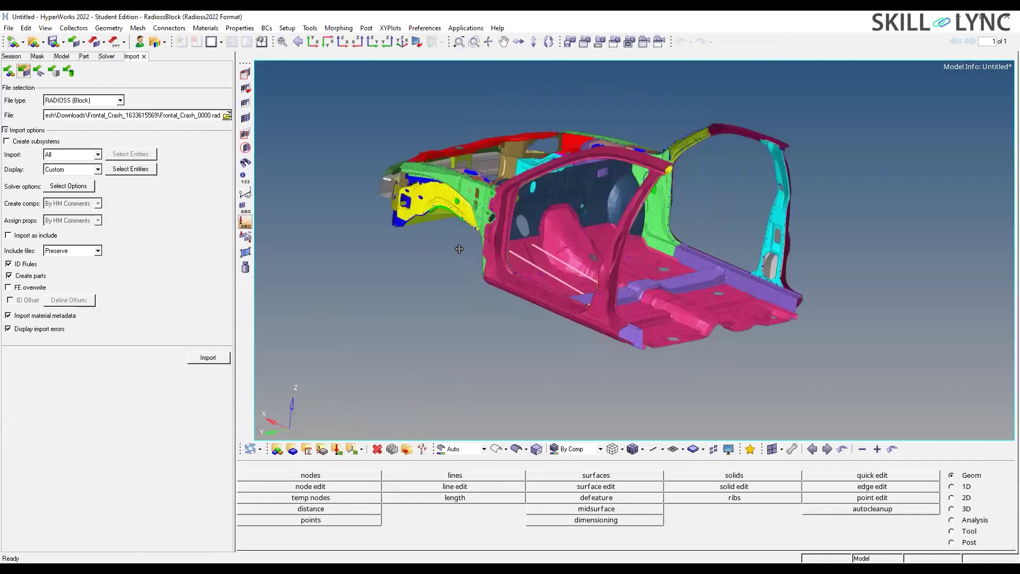
# Examine the front-end structure, side frame and cabin of the whole car body from different sides.
pyautogui.keyDown('ctrl'); pyautogui.moveTo(459, 248); pyautogui.dragTo(372, 210); pyautogui.keyUp('ctrl')
pyautogui.keyDown('ctrl'); pyautogui.moveTo(454, 167); pyautogui.dragTo(455, 197); pyautogui.keyUp('ctrl')
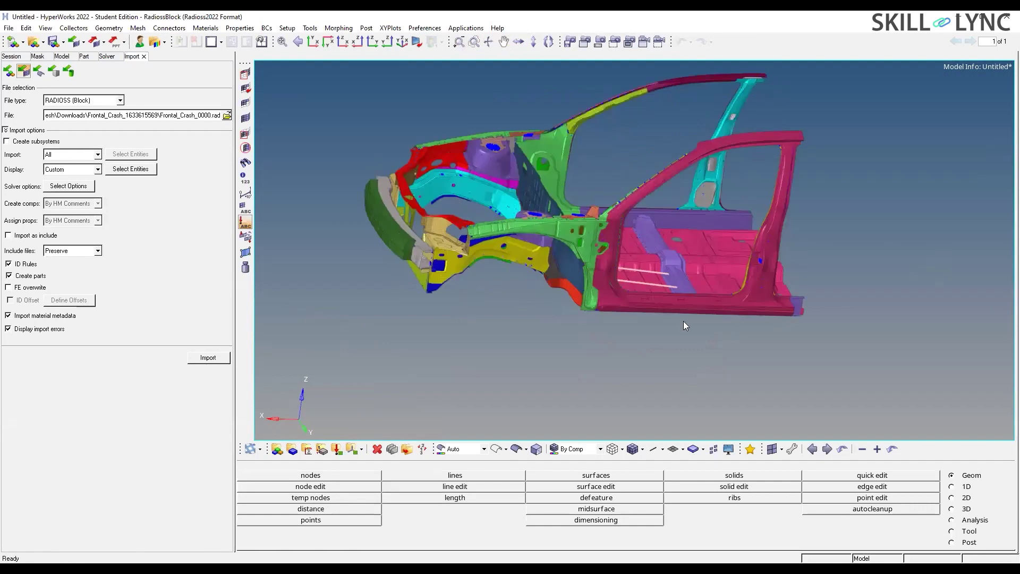
pyautogui.scroll(2, 812, 346)
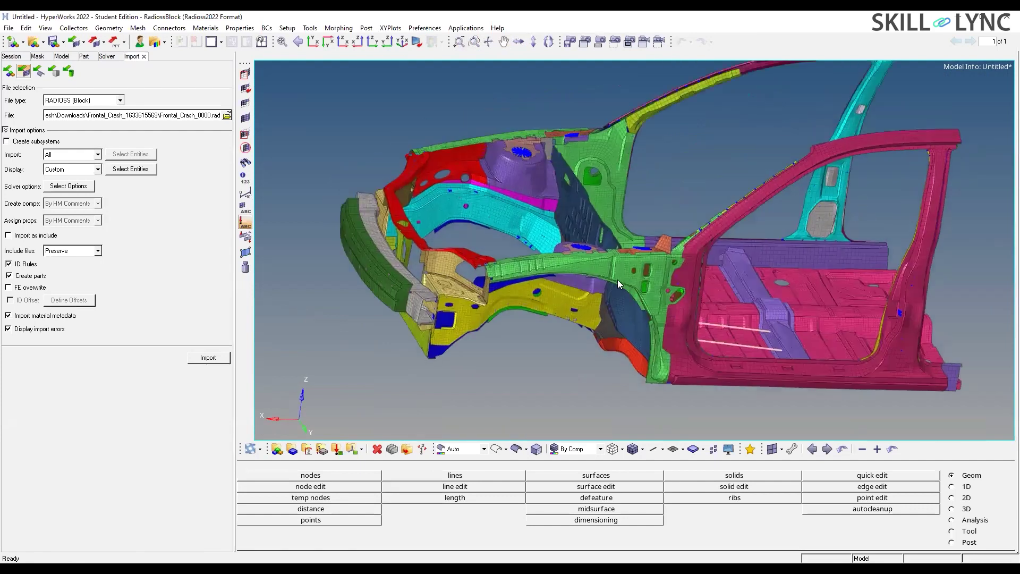
pyautogui.keyDown('ctrl'); pyautogui.moveTo(618, 279); pyautogui.dragTo(753, 157); pyautogui.keyUp('ctrl')
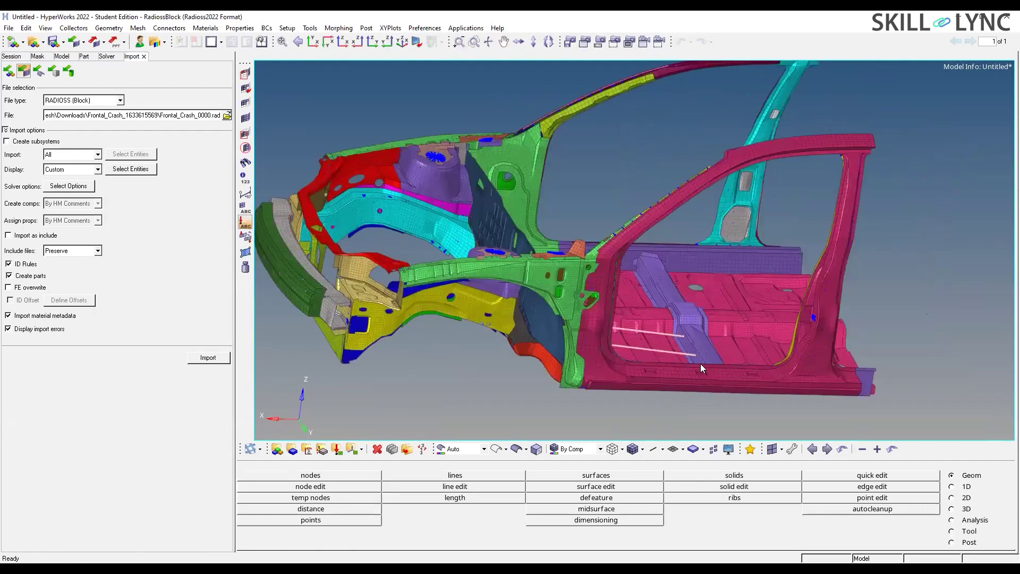
pyautogui.keyDown('ctrl'); pyautogui.moveTo(678, 357); pyautogui.dragTo(673, 328); pyautogui.keyUp('ctrl')
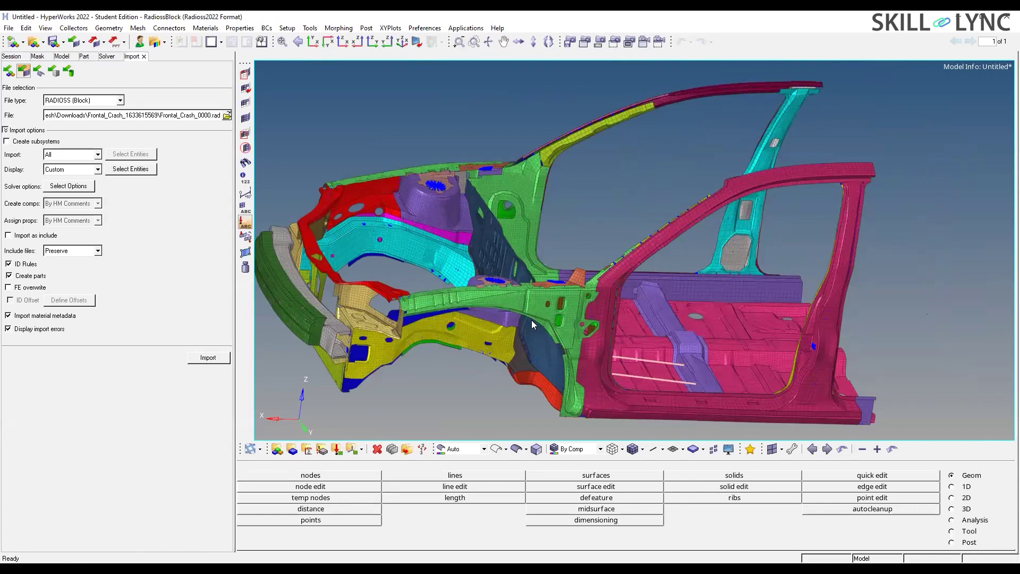
pyautogui.keyDown('ctrl'); pyautogui.moveTo(534, 323); pyautogui.dragTo(550, 345); pyautogui.keyUp('ctrl')
pyautogui.keyDown('ctrl'); pyautogui.moveTo(671, 323); pyautogui.dragTo(549, 341); pyautogui.keyUp('ctrl')
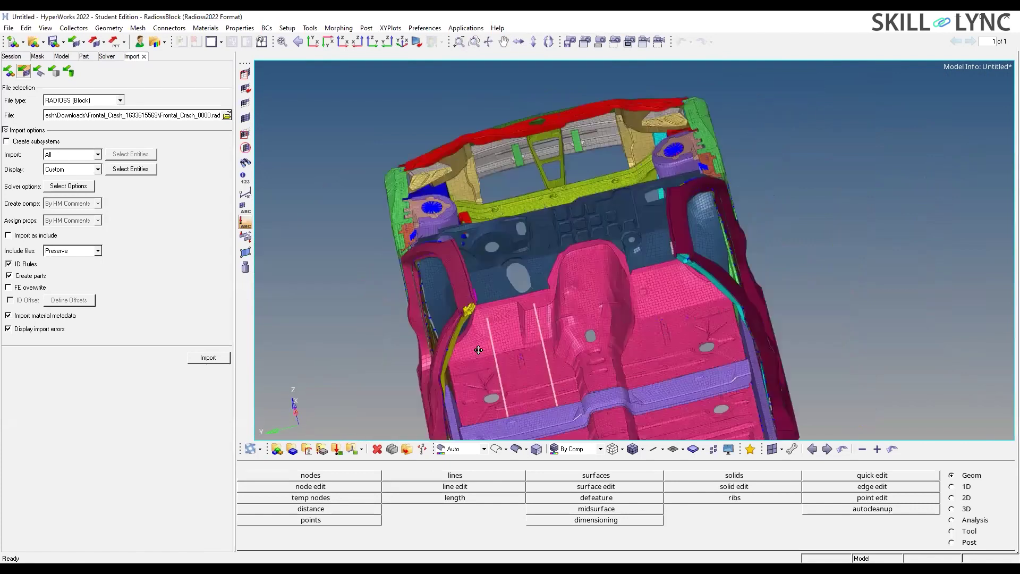
pyautogui.keyDown('ctrl'); pyautogui.moveTo(478, 349); pyautogui.dragTo(545, 371); pyautogui.keyUp('ctrl')
pyautogui.keyDown('ctrl'); pyautogui.moveTo(649, 339); pyautogui.dragTo(612, 277); pyautogui.keyUp('ctrl')
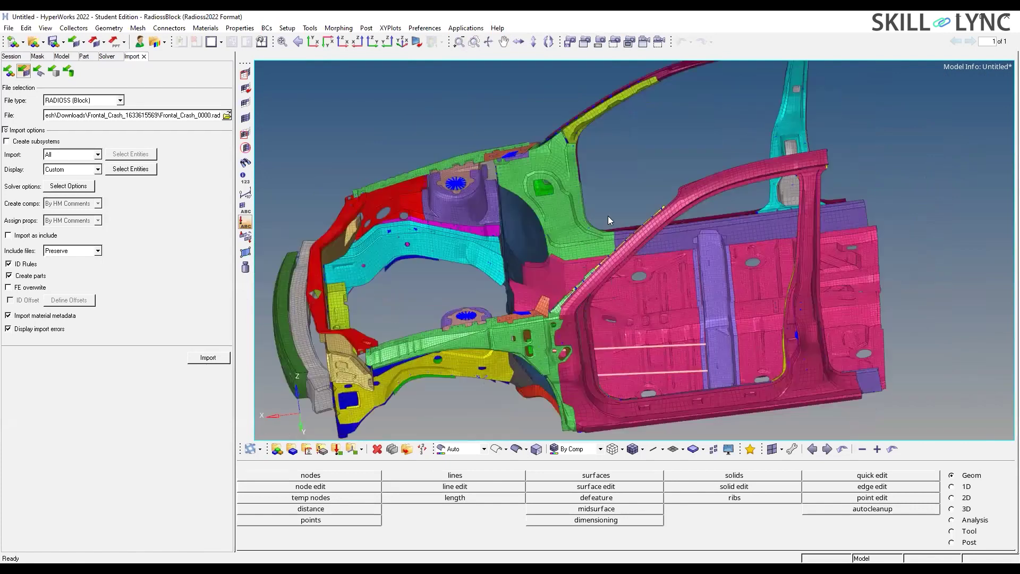
pyautogui.keyDown('ctrl'); pyautogui.moveTo(642, 141); pyautogui.dragTo(667, 125, button='right'); pyautogui.keyUp('ctrl')
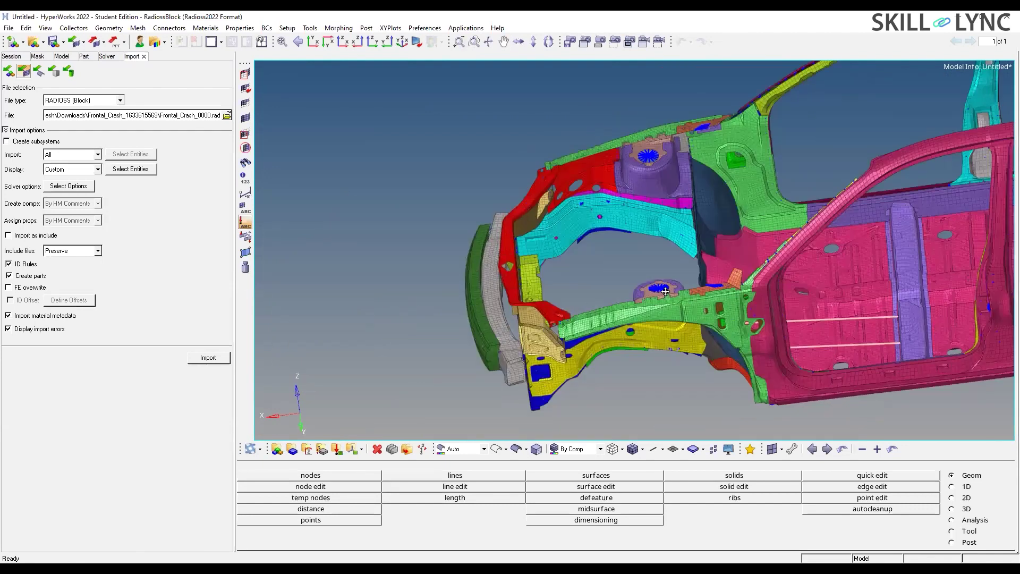
pyautogui.keyDown('ctrl'); pyautogui.moveTo(666, 291); pyautogui.dragTo(665, 304); pyautogui.keyUp('ctrl')
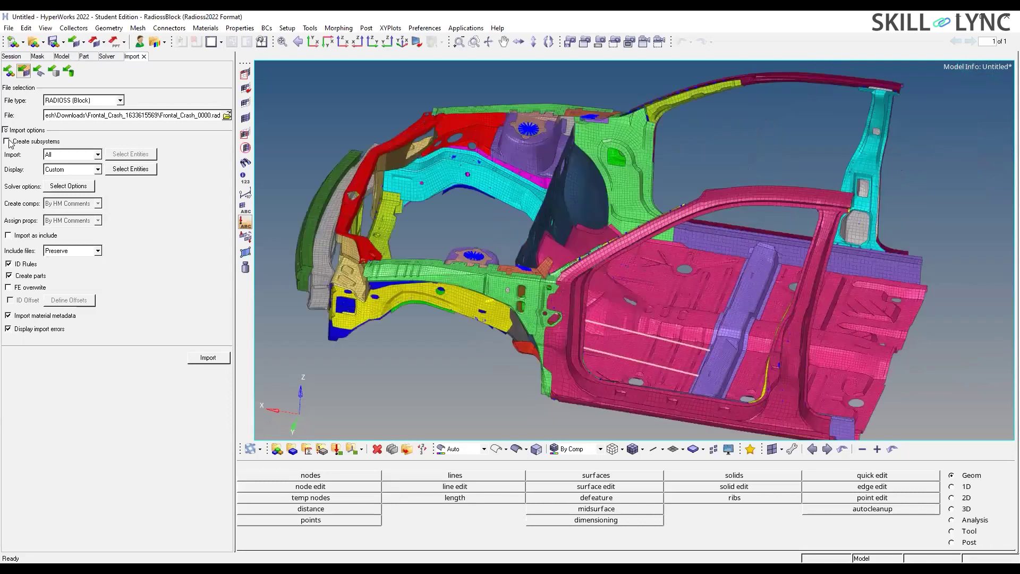
# Expand the model's Components folder and review the list of component names.
pyautogui.click(62, 56)
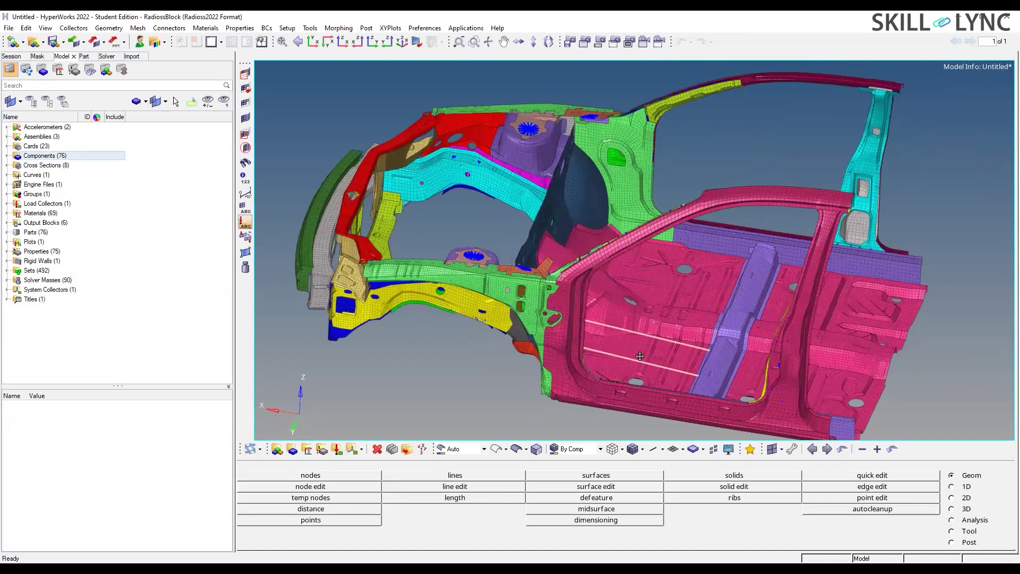
pyautogui.click(6, 155)
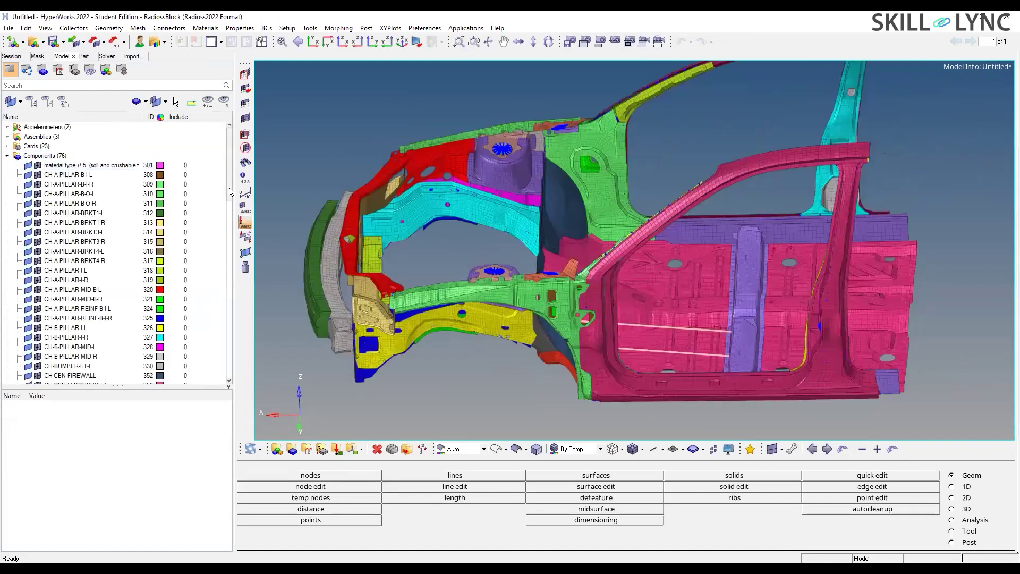
pyautogui.scroll(-5, 230, 237)
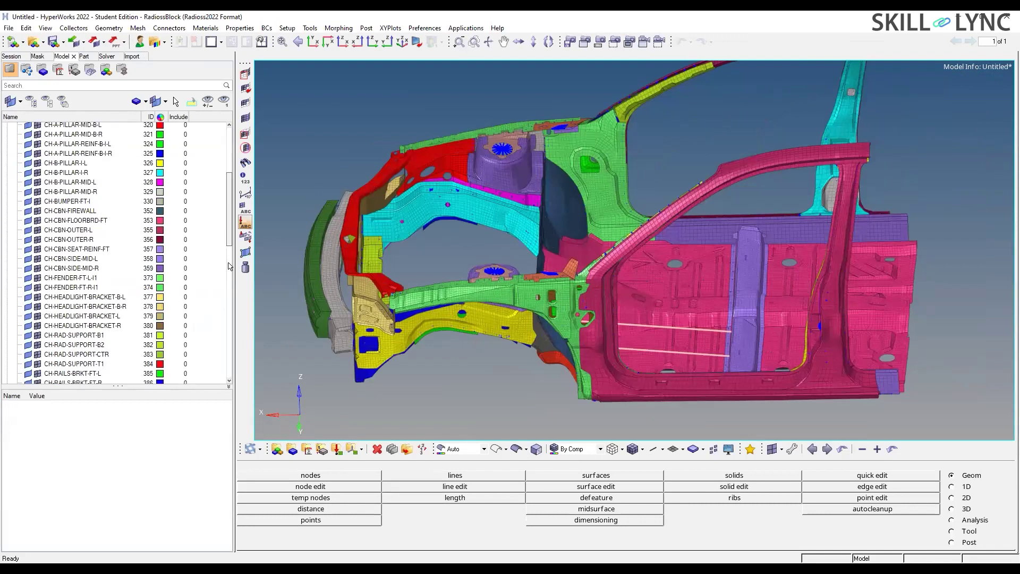
pyautogui.scroll(-9, 229, 293)
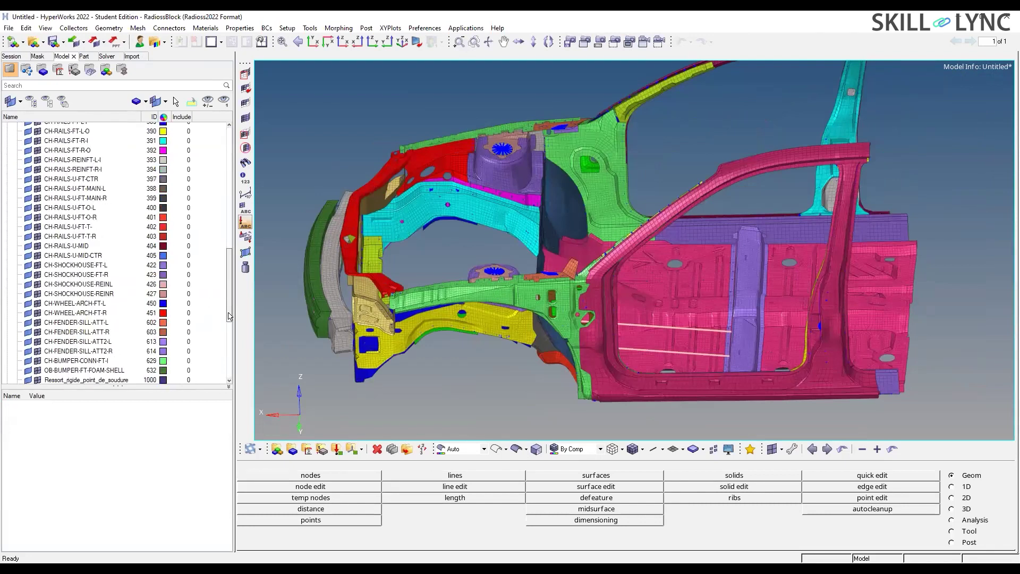
# Review the rest of the Components list through the springs and joints, and collapse the folder.
pyautogui.scroll(-1, 229, 316)
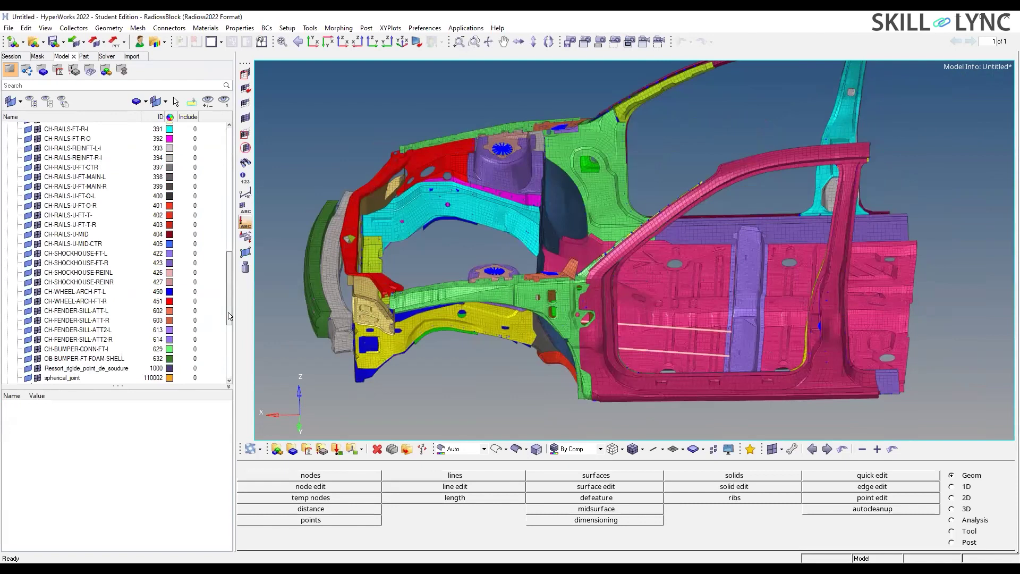
pyautogui.moveTo(229, 316); pyautogui.dragTo(227, 326)
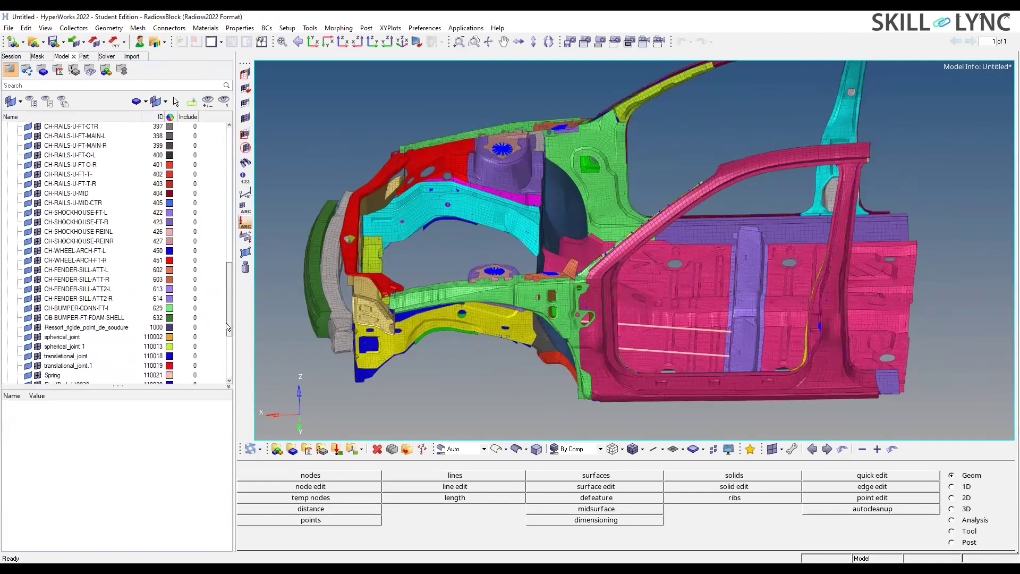
pyautogui.scroll(15, 159, 265)
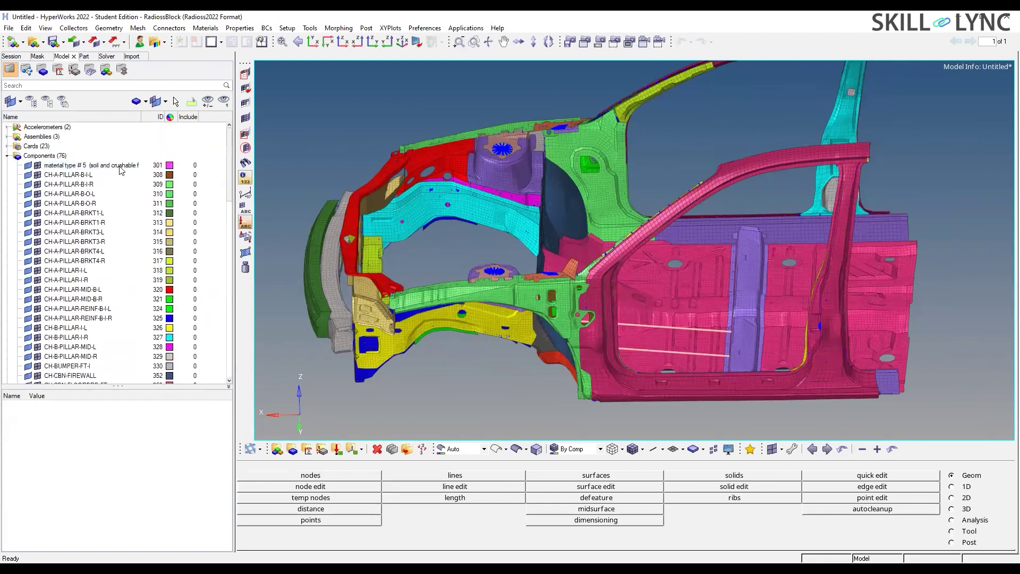
pyautogui.click(7, 155)
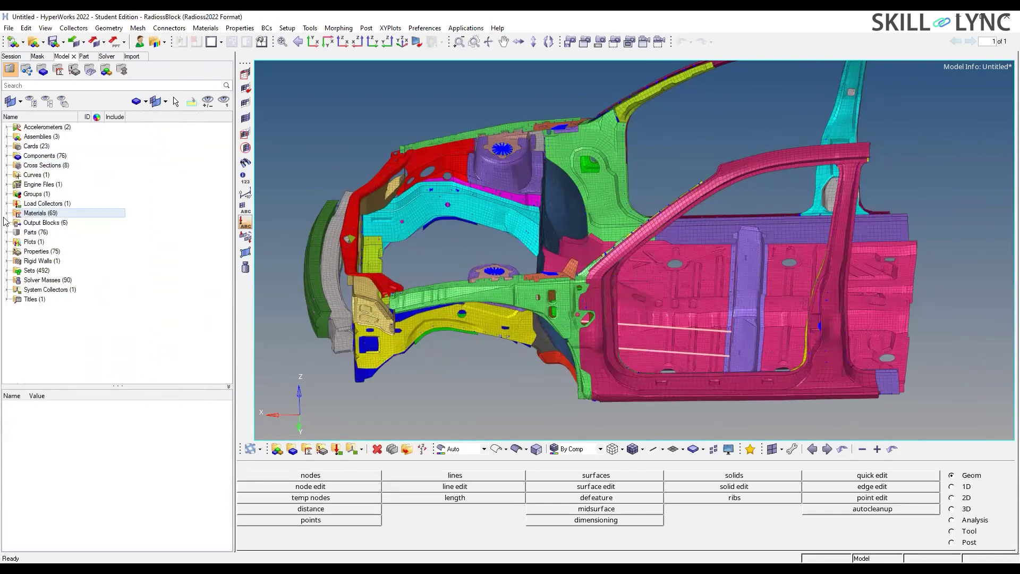
# Open material no_named_mat_308 from the Materials folder and review its Johnson-Cook card, including density, Young's modulus, Poisson's ratio and yield stress.
pyautogui.click(7, 213)
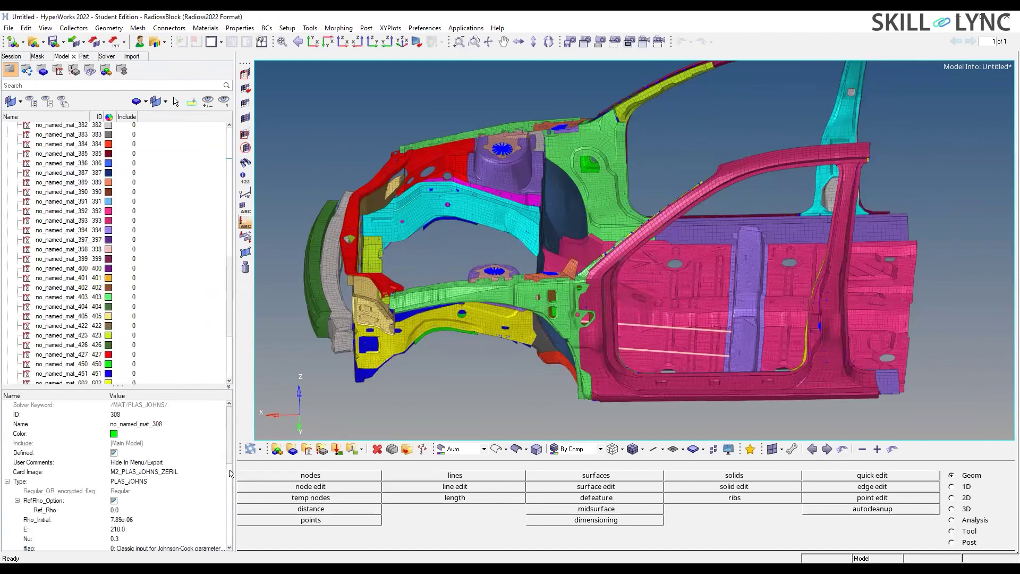
pyautogui.scroll(-2, 135, 457)
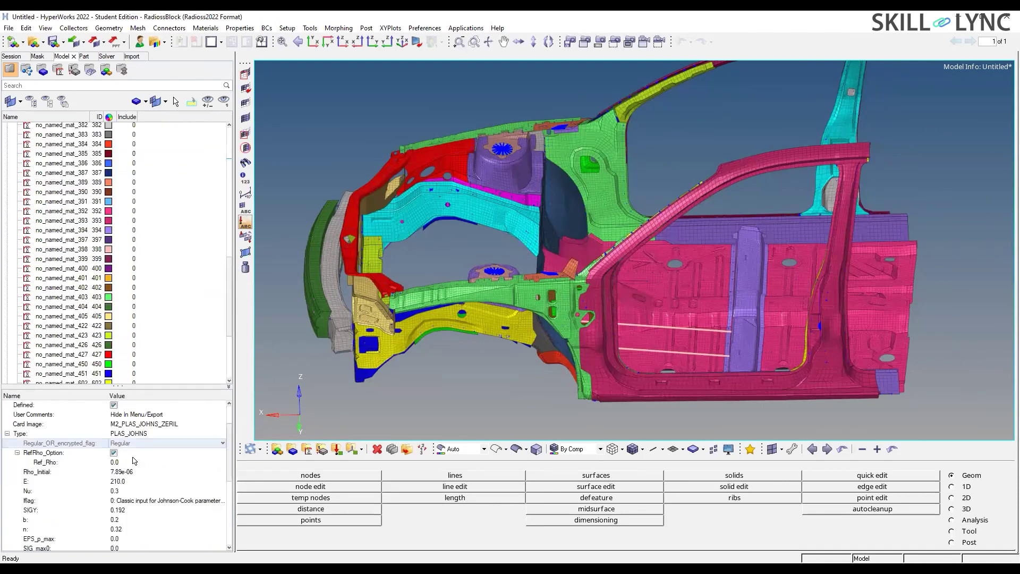
pyautogui.click(159, 510)
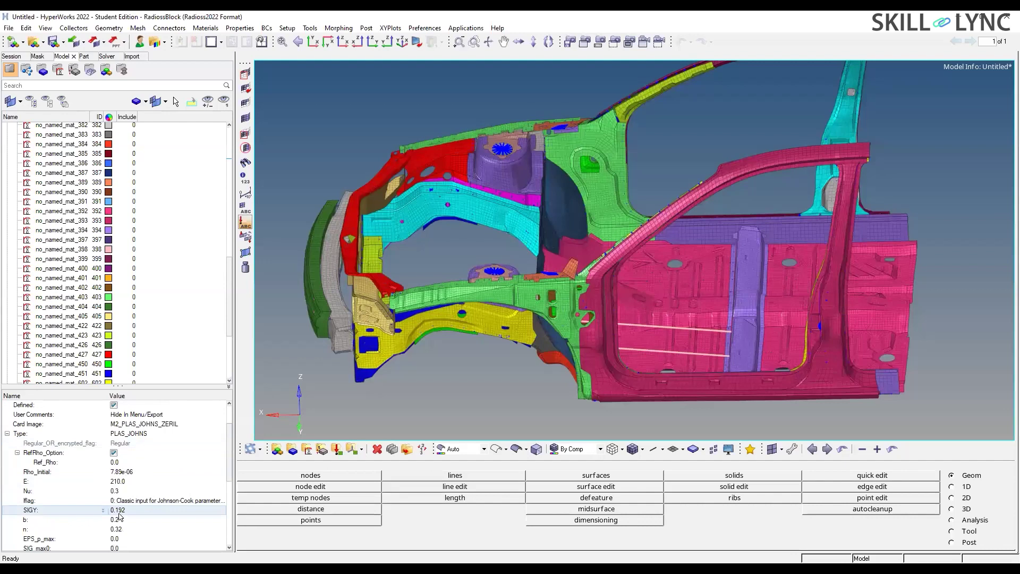
pyautogui.press('Up')
pyautogui.press('Up')
pyautogui.press('Up')
pyautogui.press('Up')
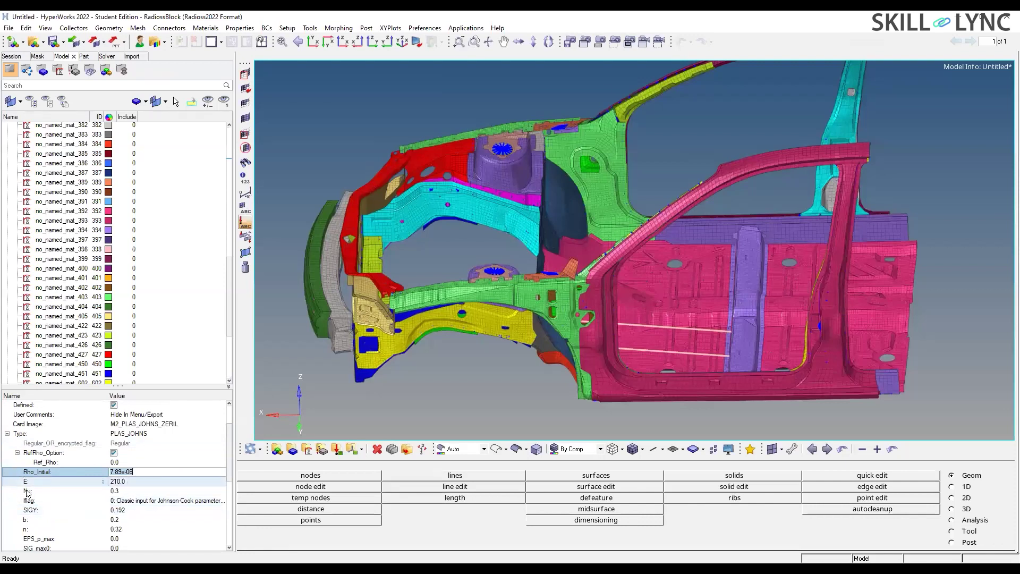
pyautogui.click(44, 481)
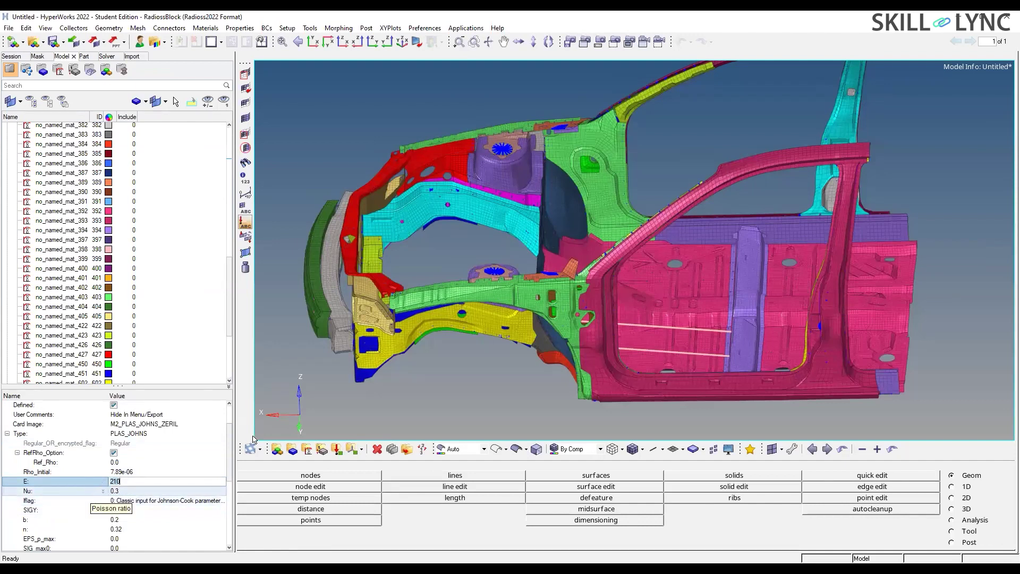
pyautogui.scroll(2, 222, 498)
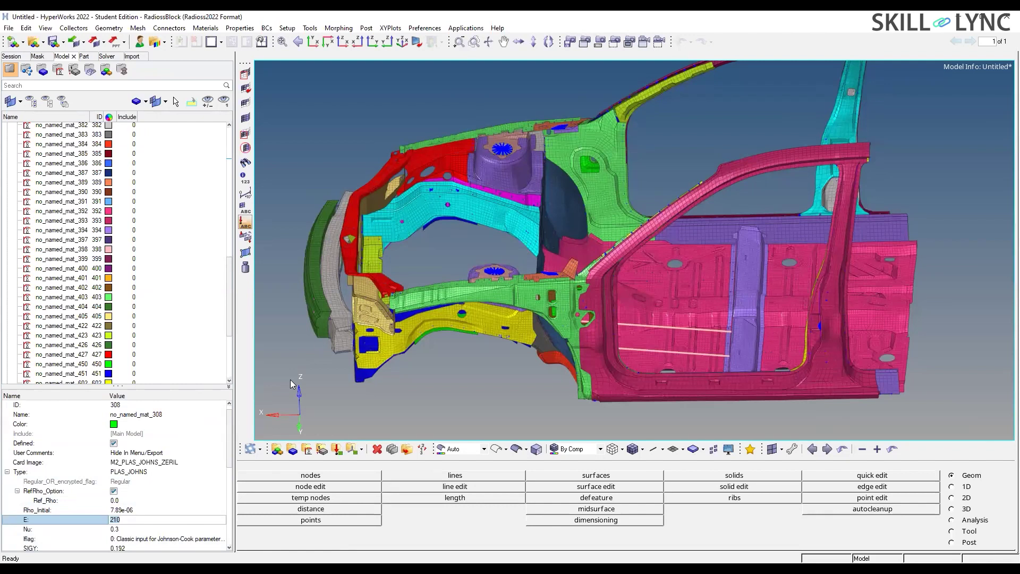
pyautogui.press('Return')
pyautogui.scroll(-2, 215, 434)
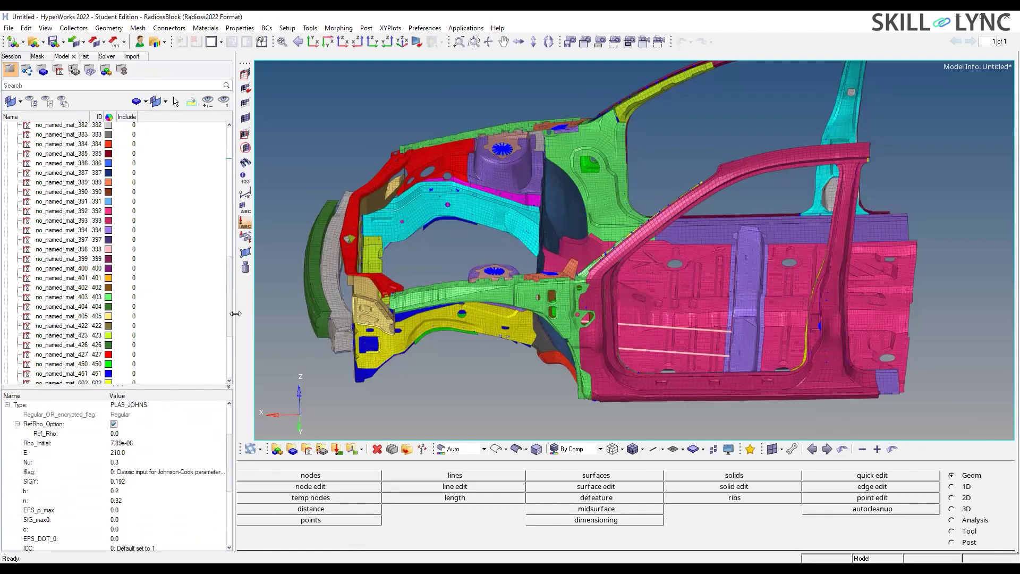
pyautogui.scroll(3, 226, 312)
pyautogui.scroll(15, 13, 146)
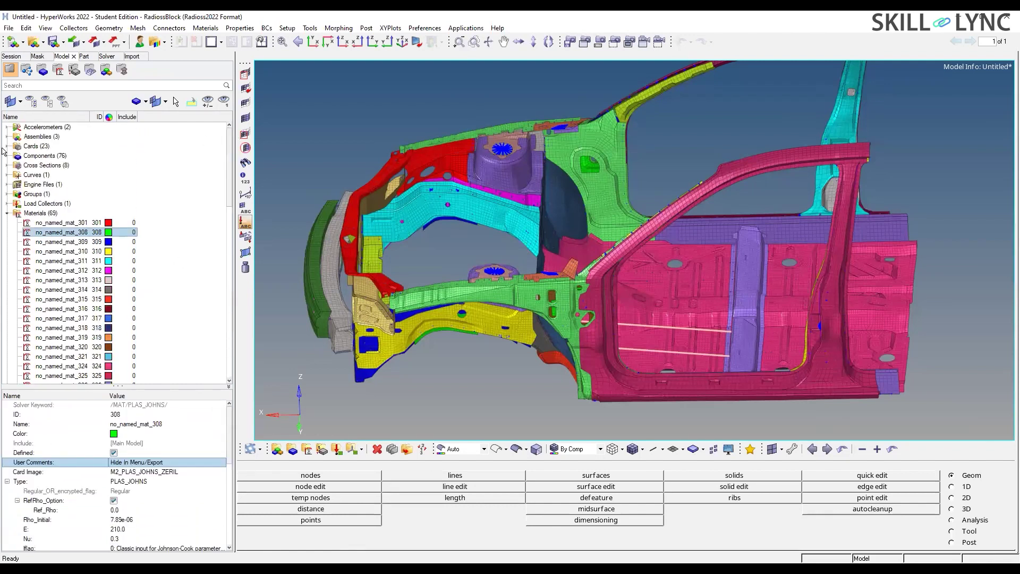
# Review the unit settings of BEGIN_CARD in the Cards folder, and collapse the Cards and Materials folders.
pyautogui.click(7, 146)
pyautogui.click(53, 155)
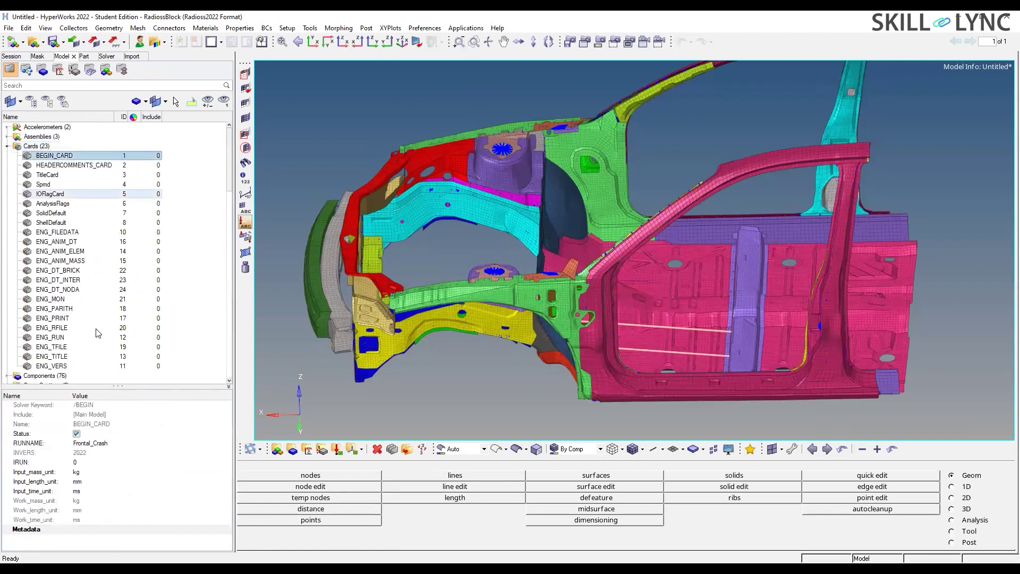
pyautogui.click(79, 481)
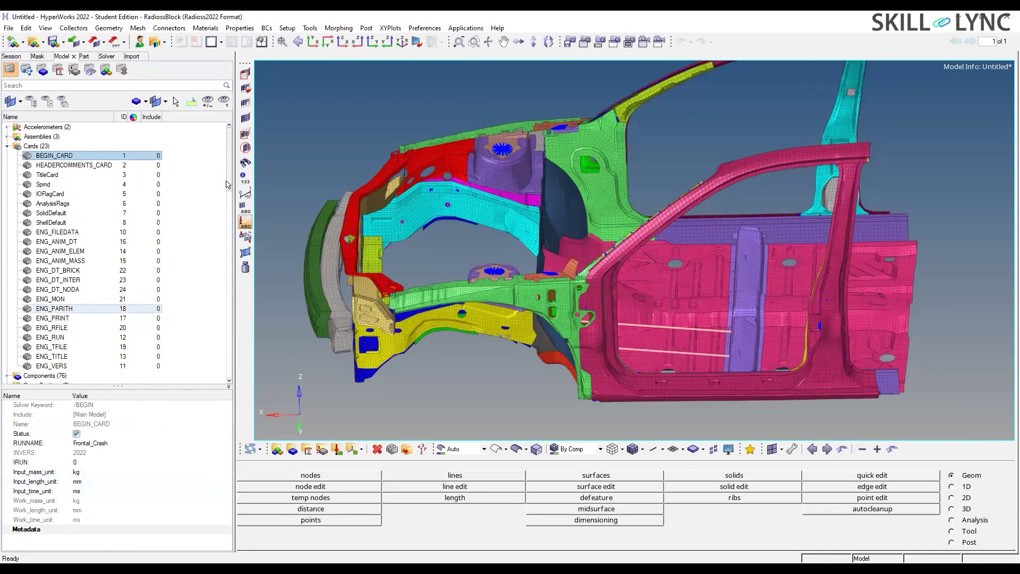
pyautogui.scroll(-6, 227, 227)
pyautogui.moveTo(234, 189); pyautogui.dragTo(68, 174)
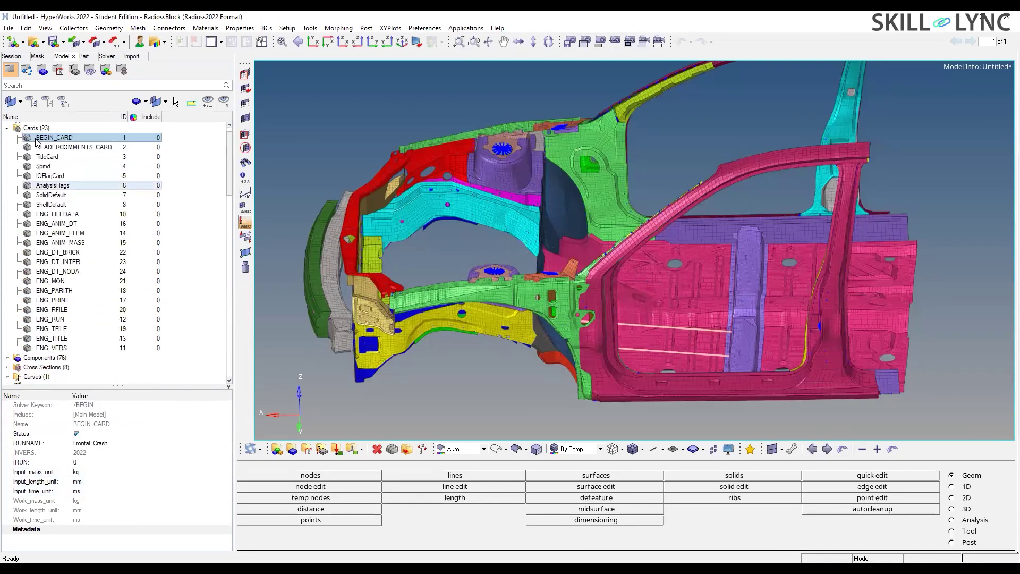
pyautogui.click(6, 128)
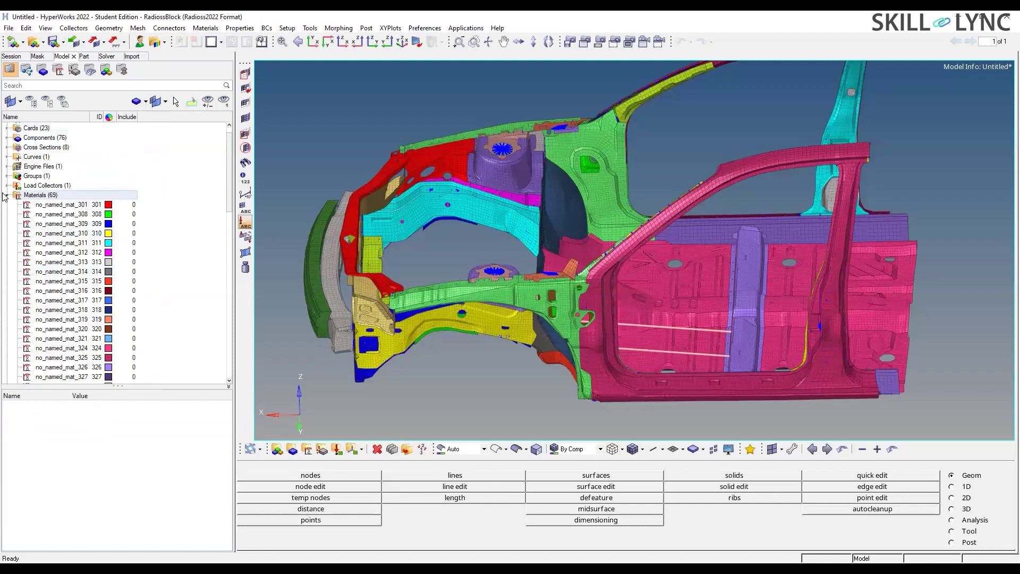
pyautogui.click(7, 195)
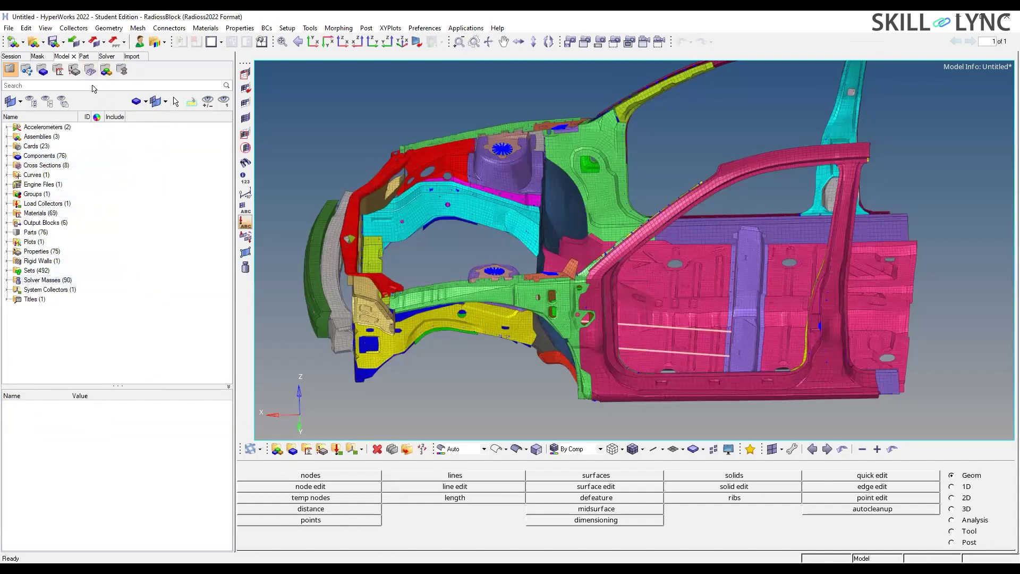
# Open Initial_Velocity under INIVEL in the solver browser and inspect its velocity components.
pyautogui.click(106, 56)
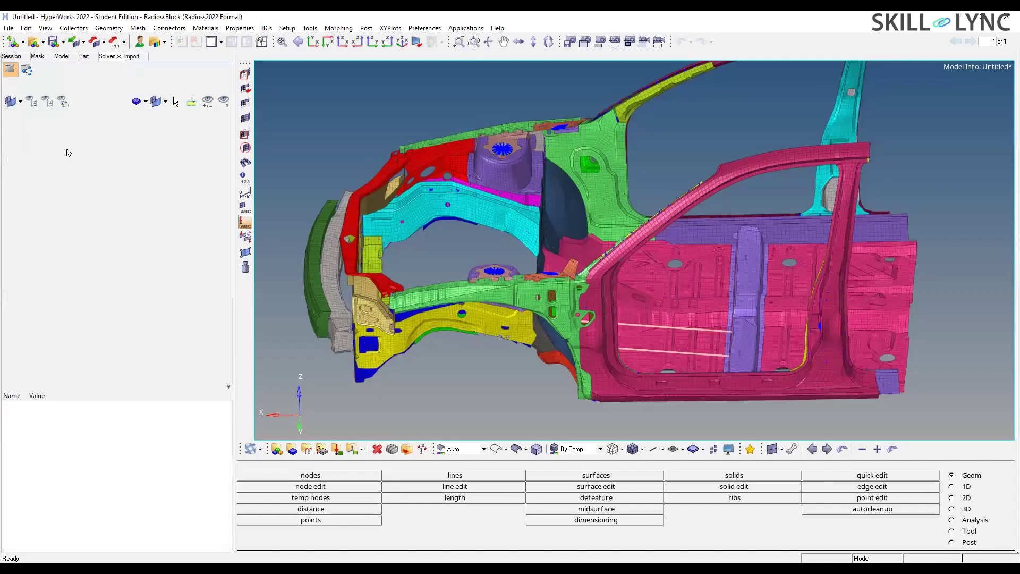
pyautogui.click(6, 185)
pyautogui.click(17, 194)
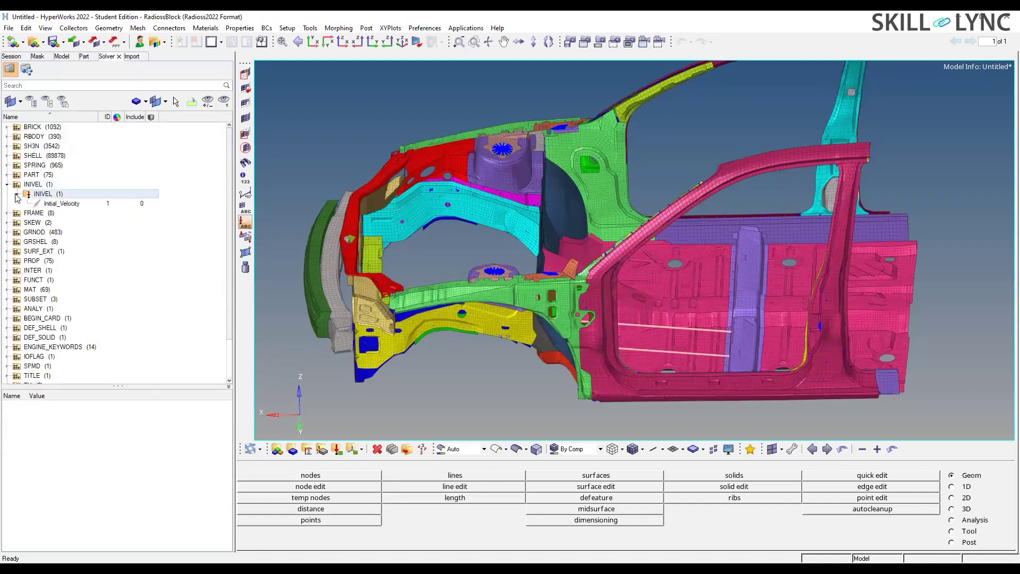
pyautogui.click(55, 205)
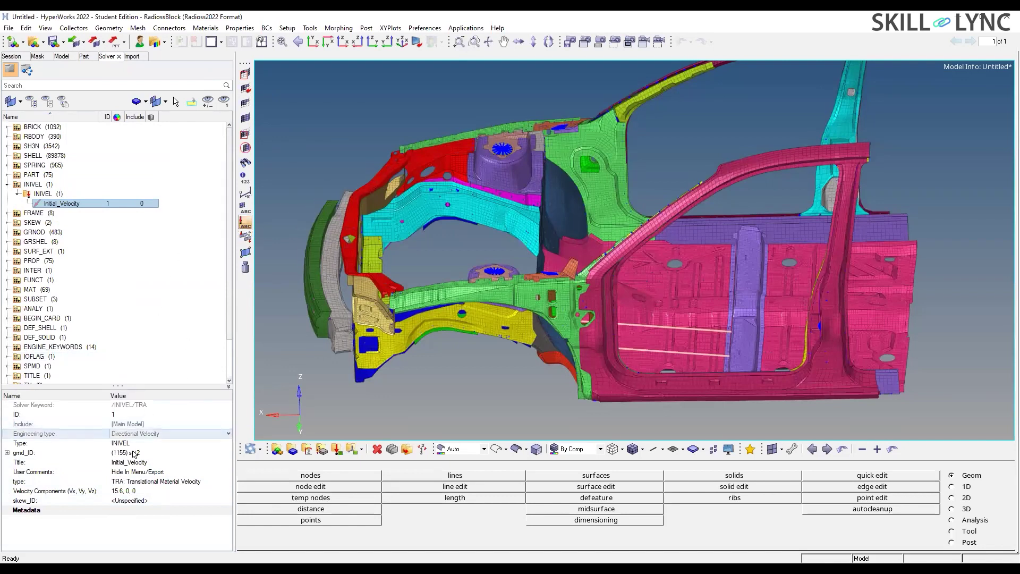
pyautogui.click(120, 492)
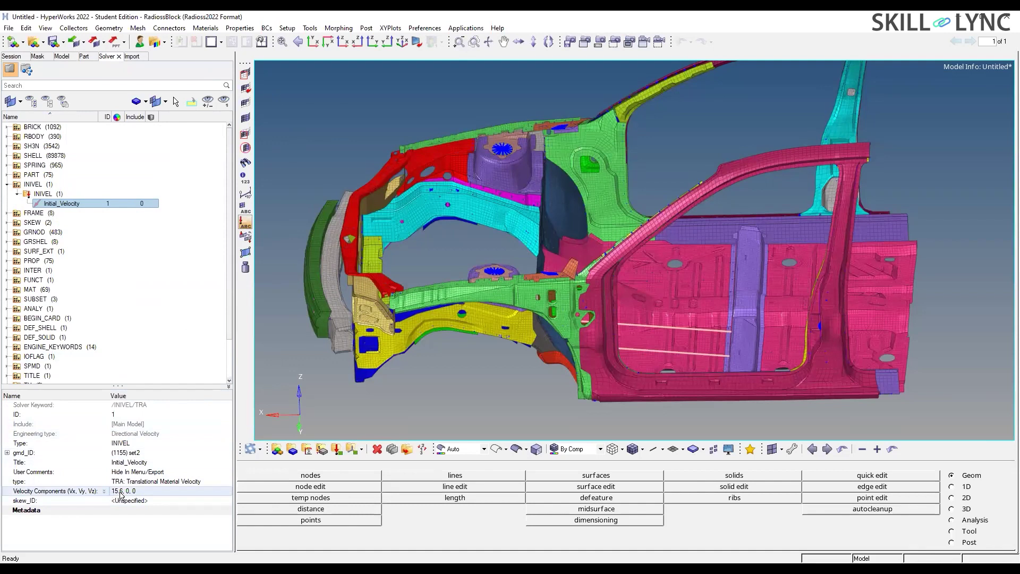
pyautogui.click(128, 493)
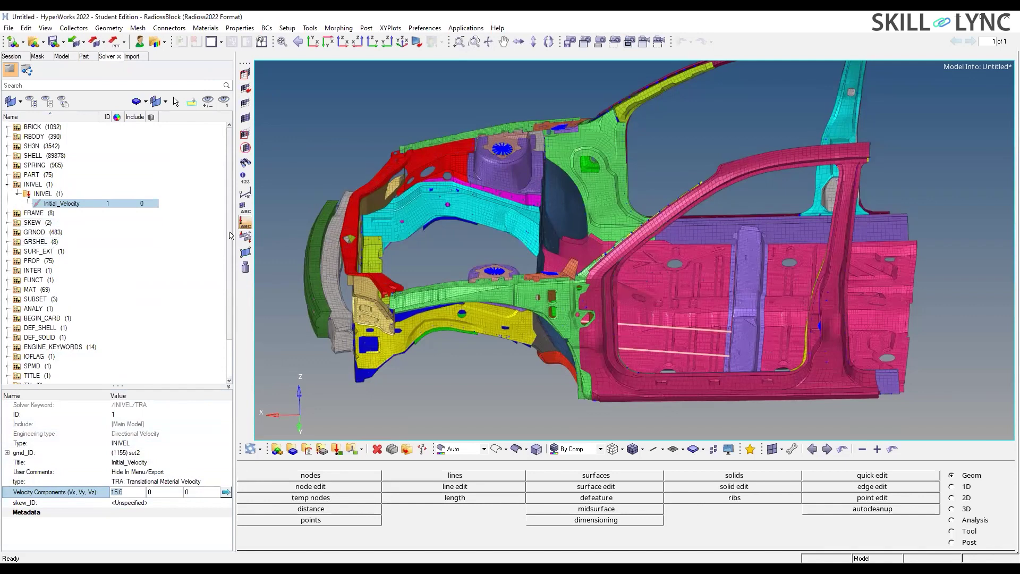
# Display rigidwall1 in the model and examine its position relative to the car body from several angles.
pyautogui.click(62, 56)
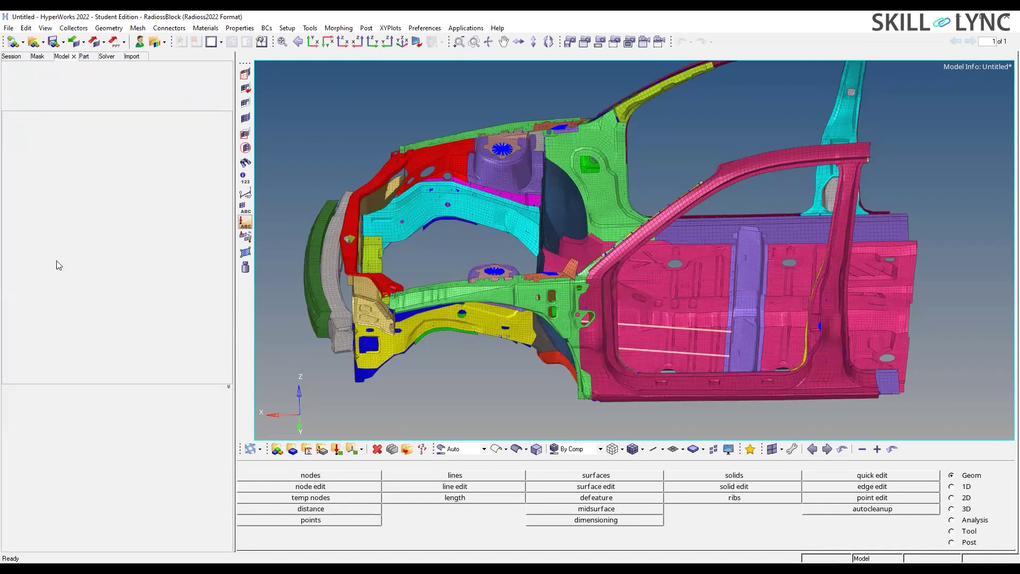
pyautogui.click(7, 261)
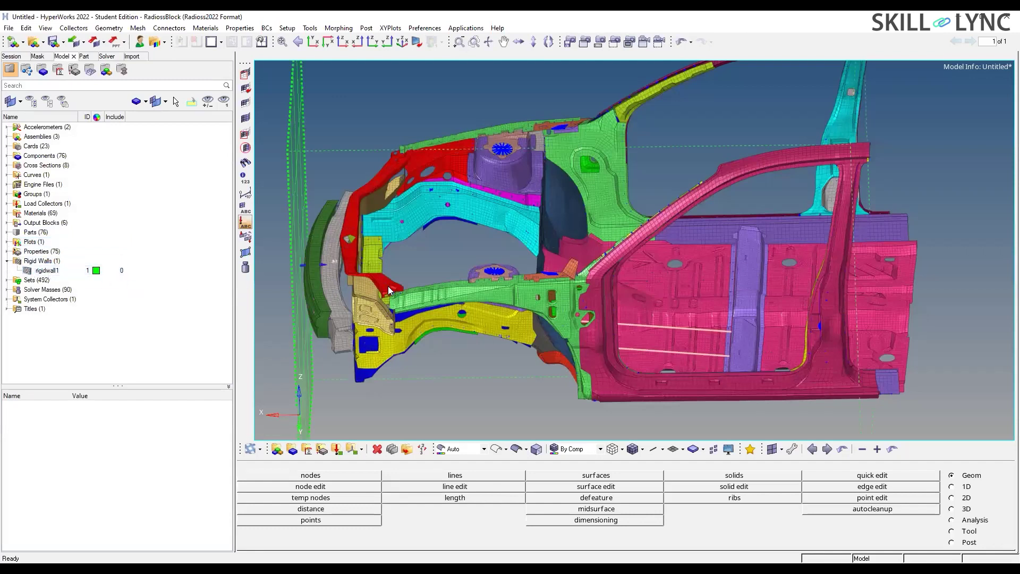
pyautogui.keyDown('ctrl'); pyautogui.moveTo(345, 311); pyautogui.dragTo(256, 309); pyautogui.keyUp('ctrl')
pyautogui.keyDown('ctrl'); pyautogui.scroll(-4, 340, 289); pyautogui.keyUp('ctrl')
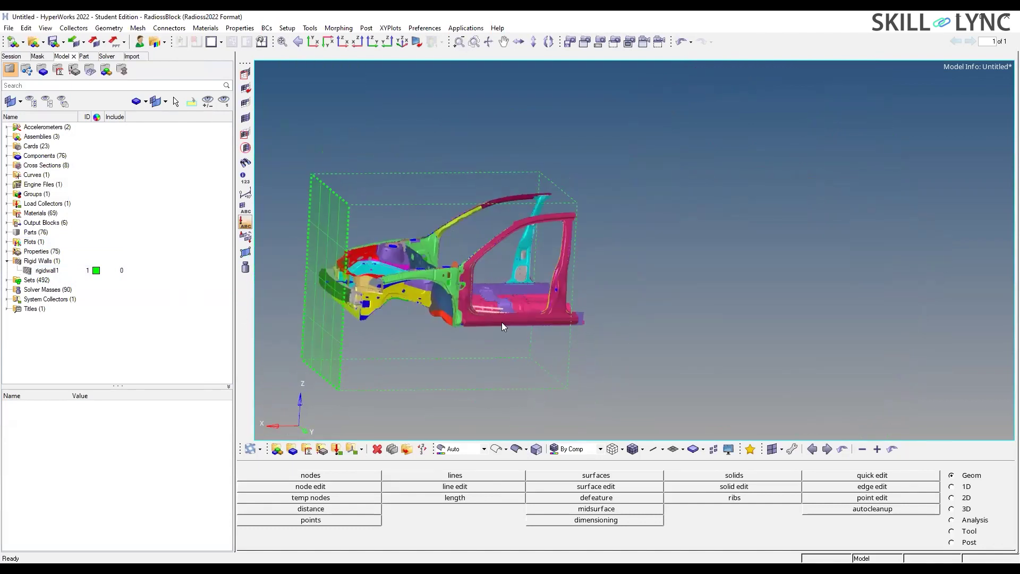
pyautogui.hotkey('ctrl', 'Right')
pyautogui.hotkey('ctrl', 'Right')
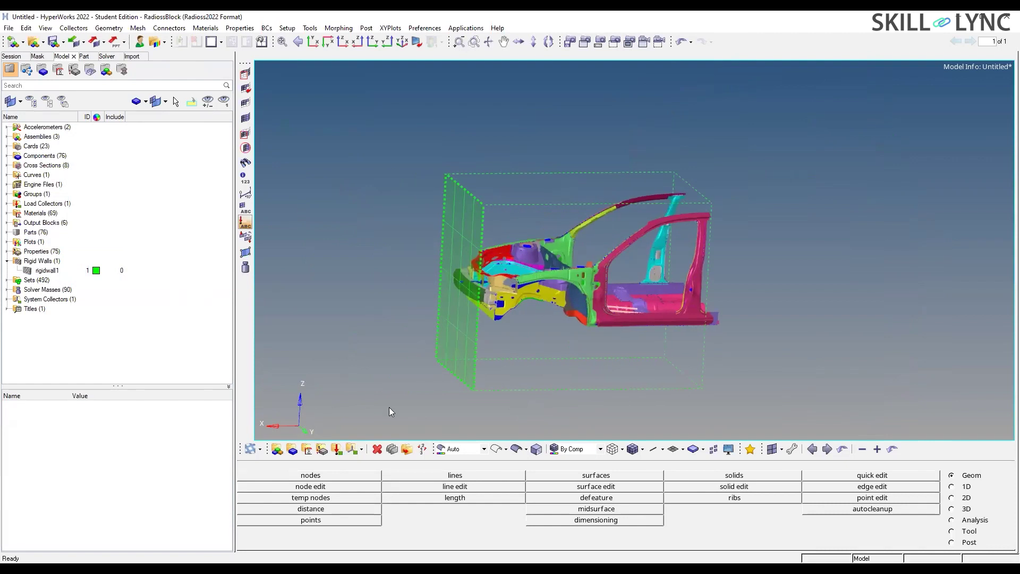
pyautogui.keyDown('ctrl'); pyautogui.moveTo(609, 267); pyautogui.dragTo(518, 335); pyautogui.keyUp('ctrl')
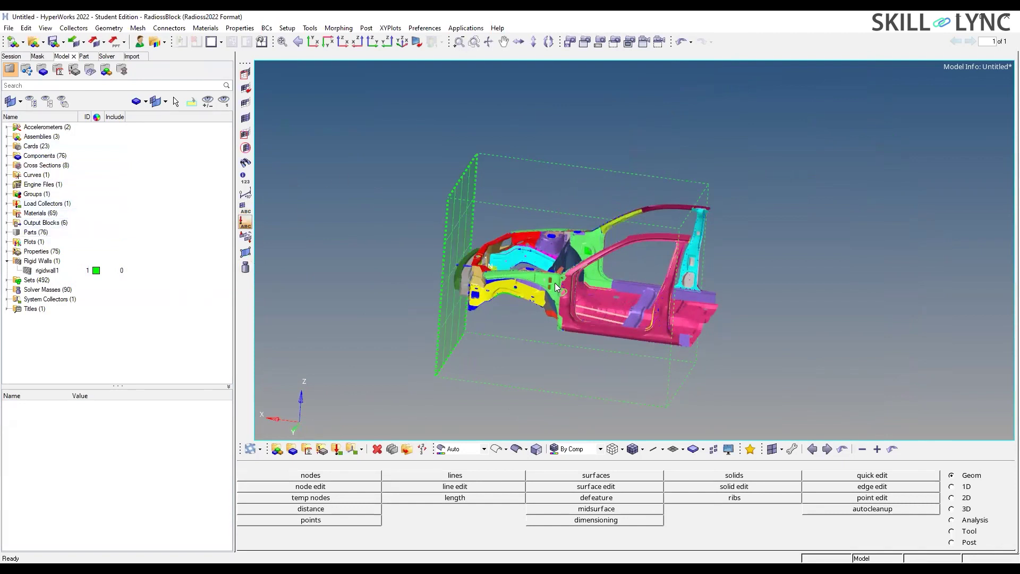
pyautogui.scroll(-2, 555, 282)
pyautogui.scroll(4, 548, 285)
pyautogui.keyDown('ctrl'); pyautogui.moveTo(646, 340); pyautogui.dragTo(513, 276); pyautogui.keyUp('ctrl')
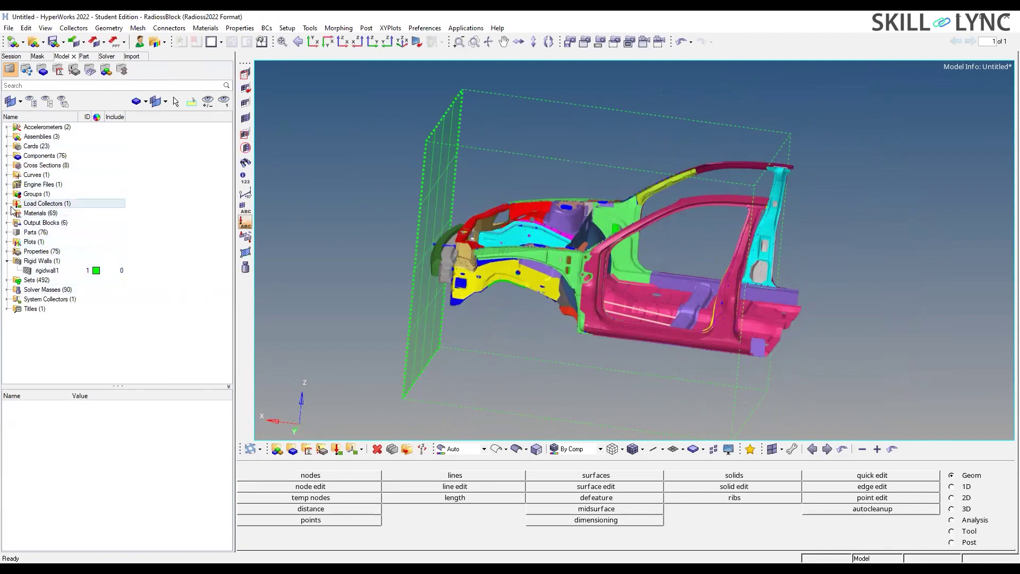
# Check the Cards list and run the Radioss analysis on Frontal_Crash_0000.rad, overwriting the existing file.
pyautogui.click(7, 146)
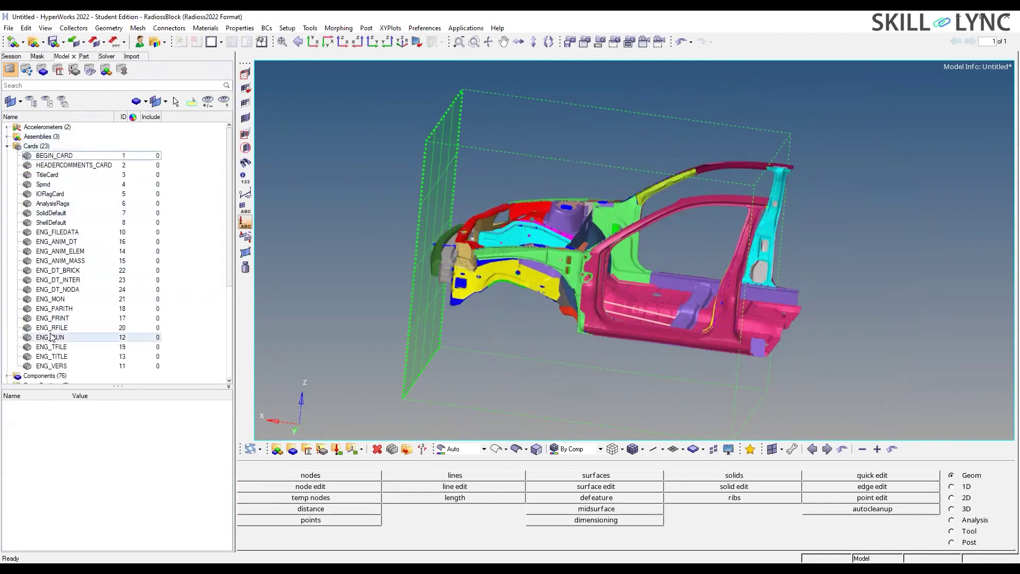
pyautogui.click(8, 147)
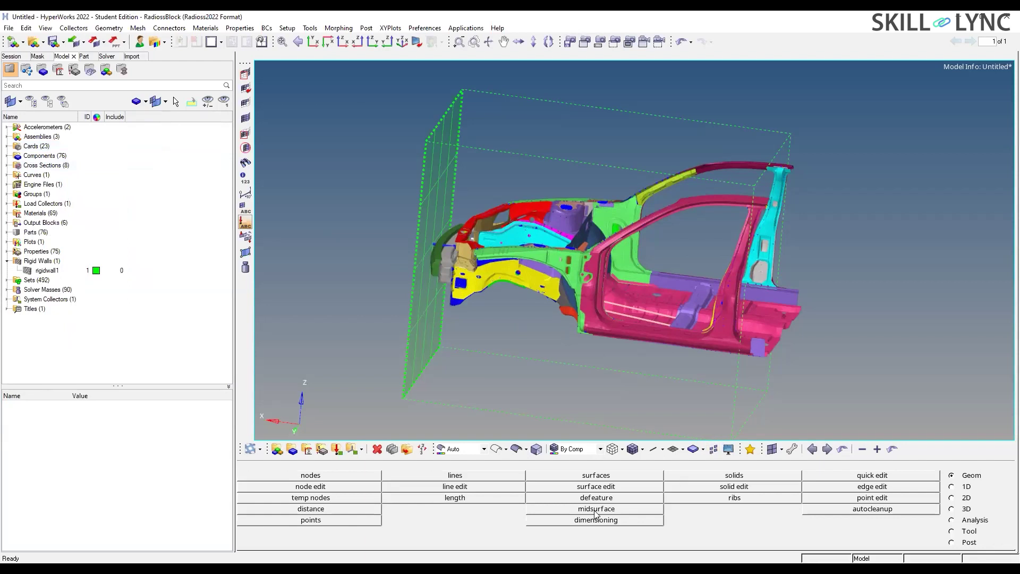
pyautogui.click(952, 520)
pyautogui.click(914, 476)
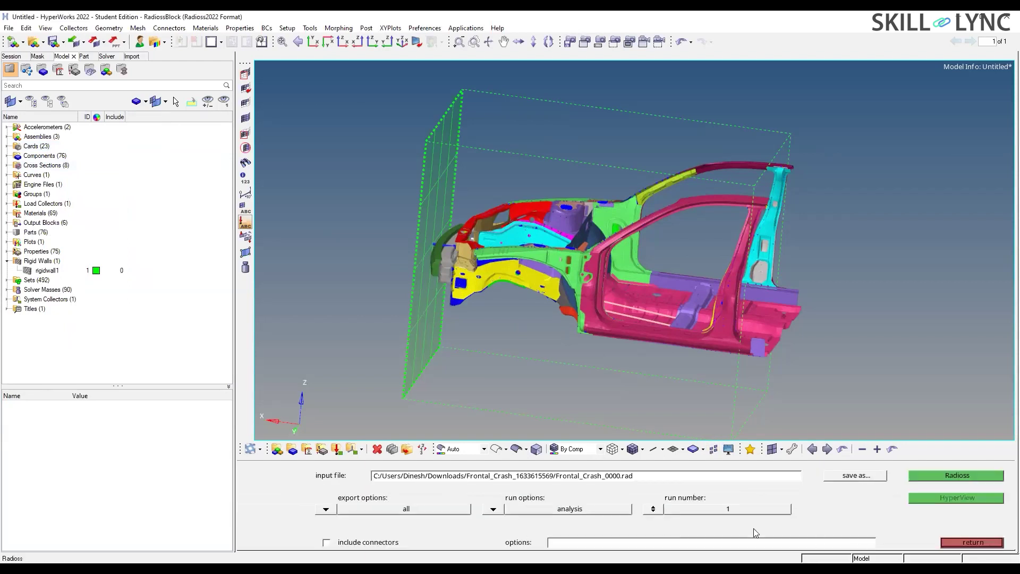
pyautogui.click(967, 475)
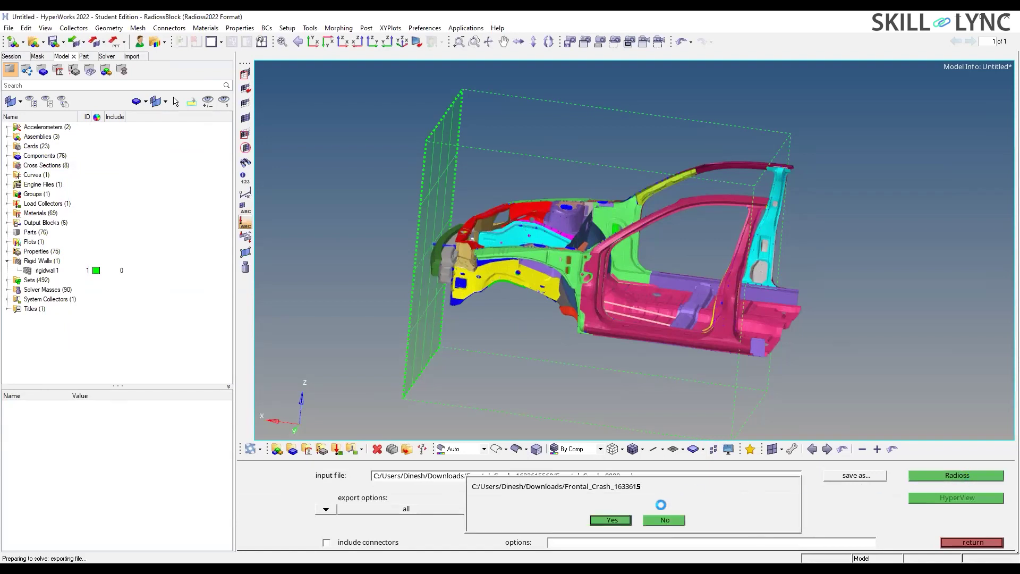
pyautogui.click(605, 520)
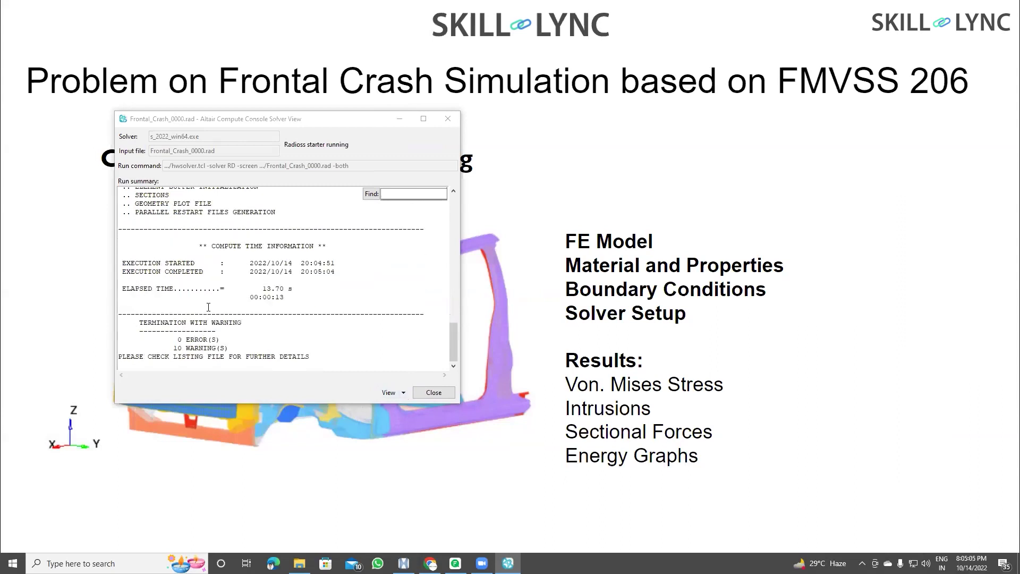
# Review the termination summary and closing lines of the Radioss starter output for Frontal_Crash_0000.rad.
pyautogui.moveTo(176, 317); pyautogui.dragTo(291, 352)
pyautogui.click(191, 347)
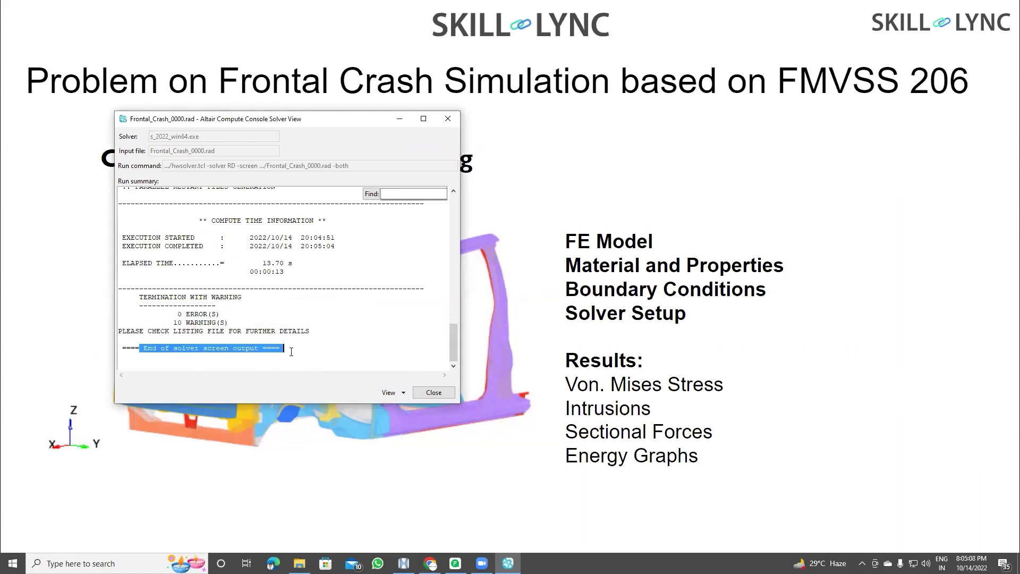
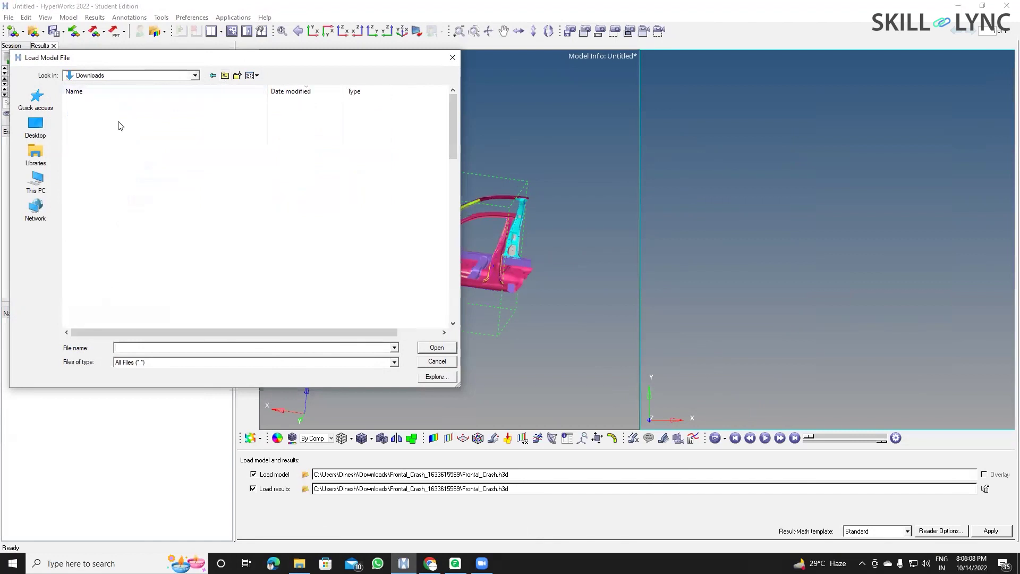
pyautogui.doubleClick(100, 137)
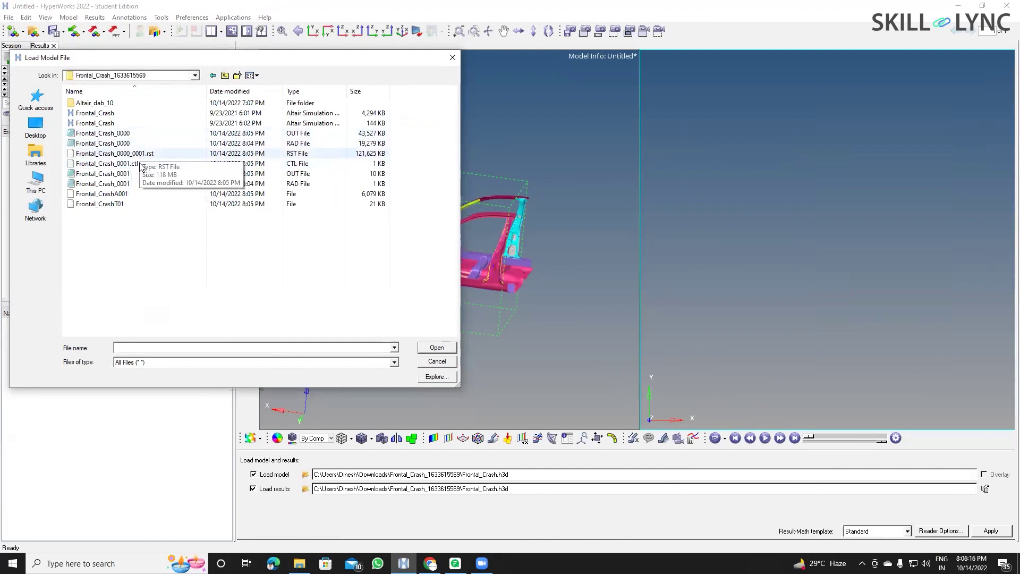
pyautogui.click(131, 204)
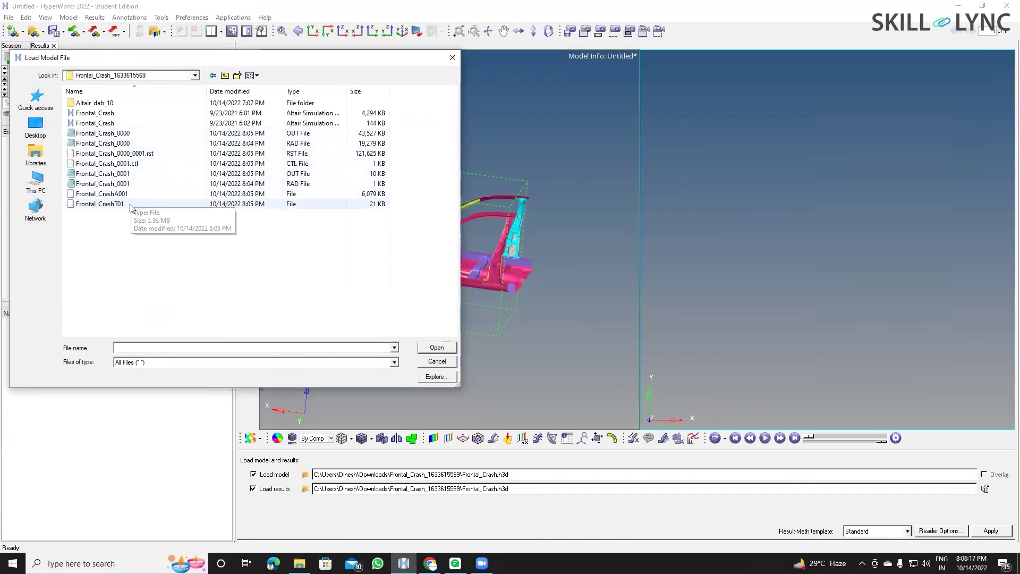
pyautogui.click(148, 134)
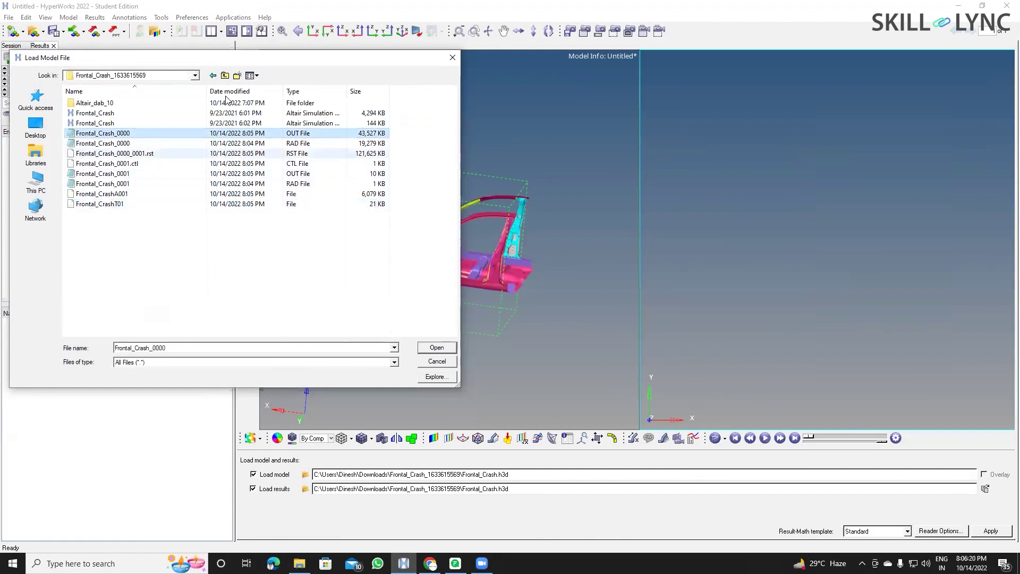
pyautogui.click(162, 113)
pyautogui.click(164, 123)
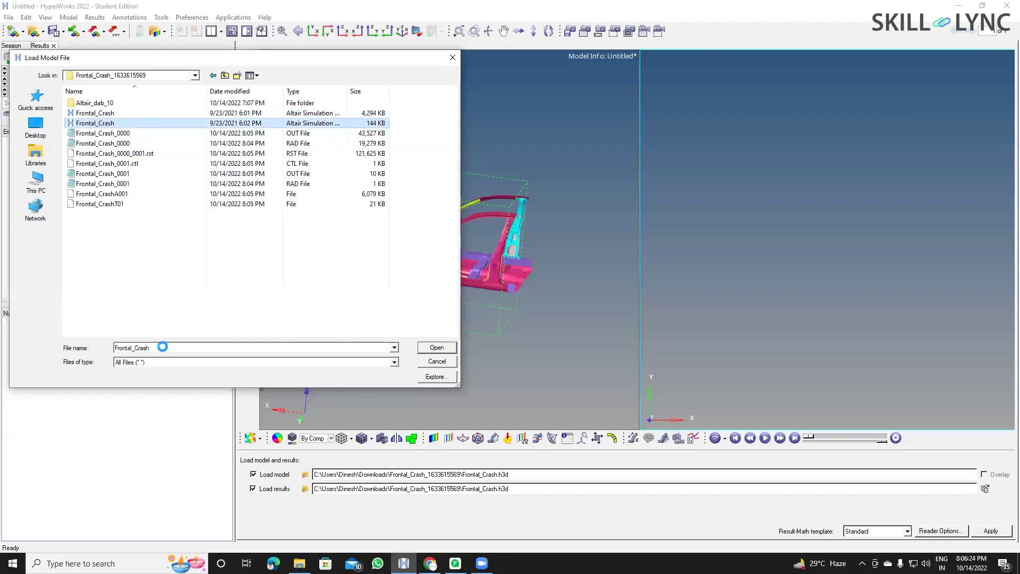
pyautogui.rightClick(151, 125)
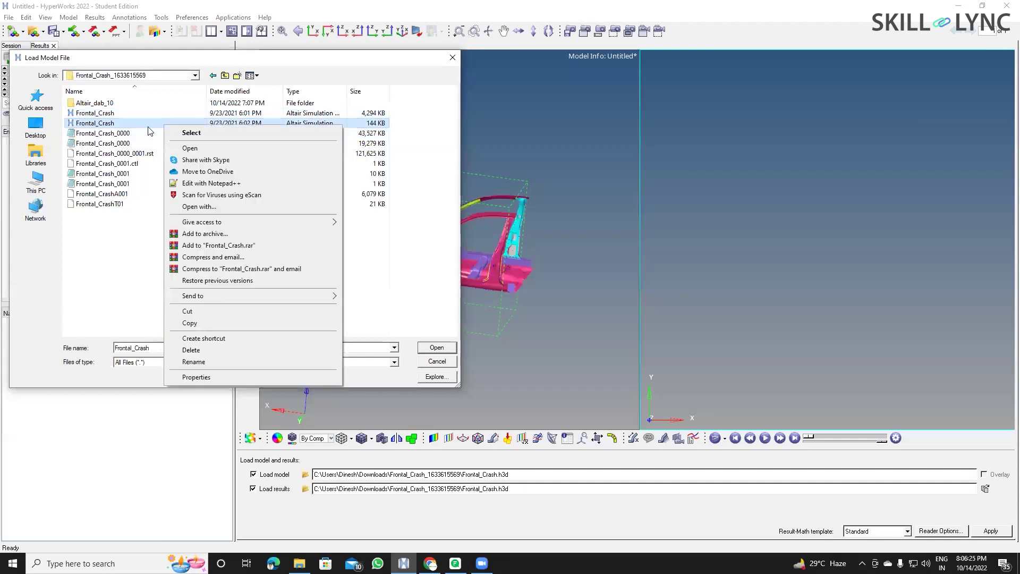
pyautogui.click(195, 377)
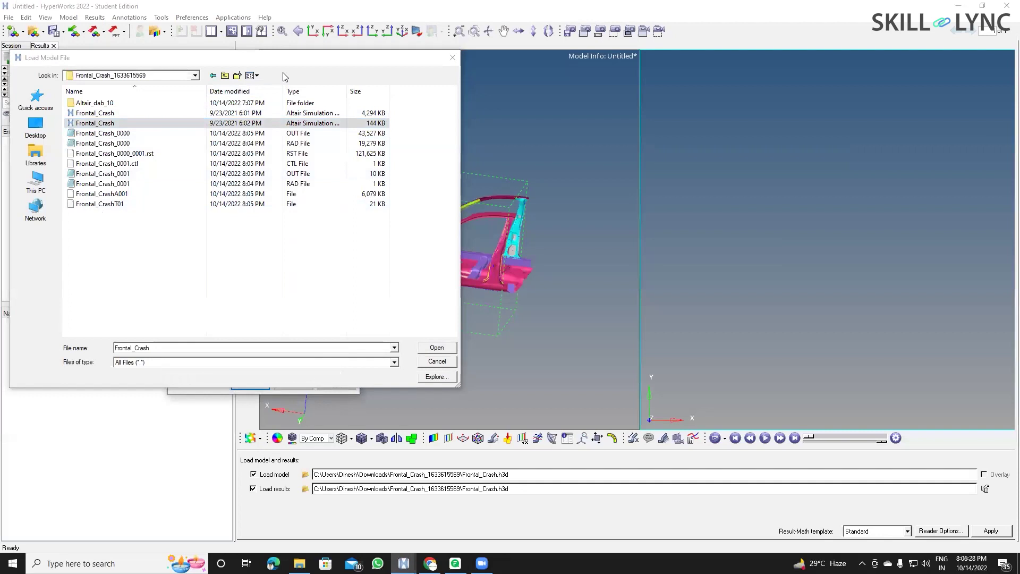
pyautogui.click(304, 66)
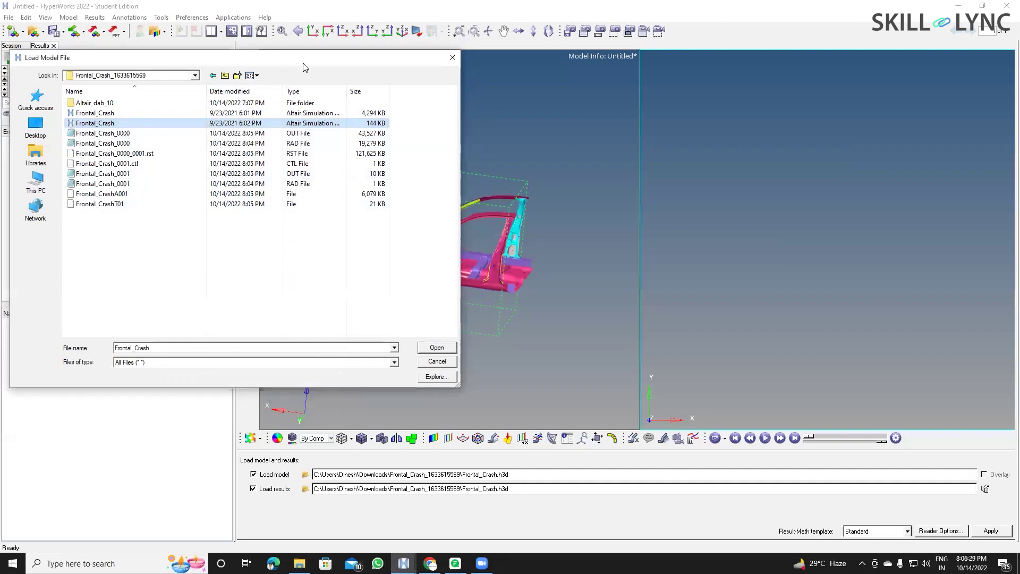
pyautogui.moveTo(304, 67); pyautogui.dragTo(365, 58)
pyautogui.click(237, 108)
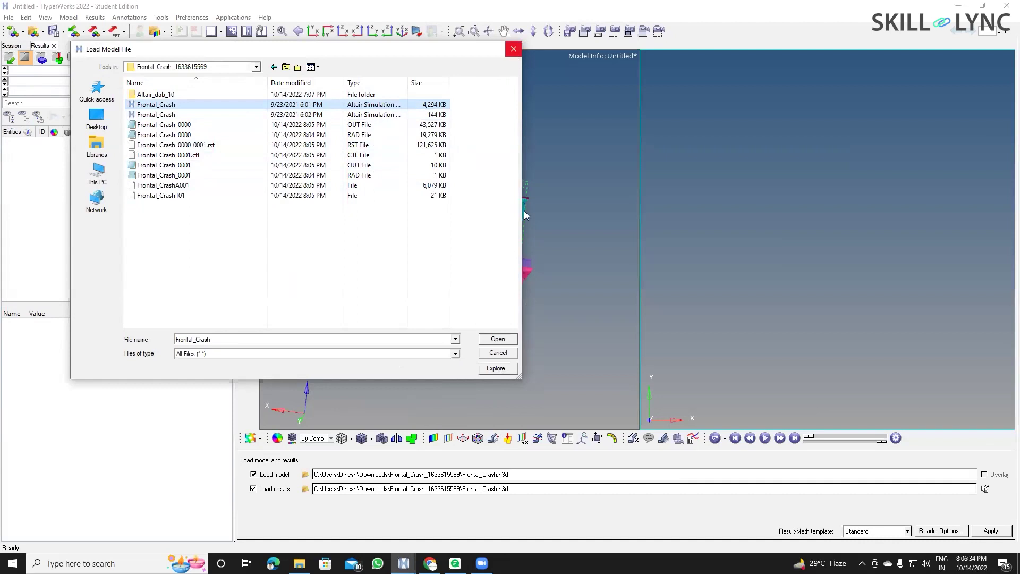
pyautogui.press('Escape')
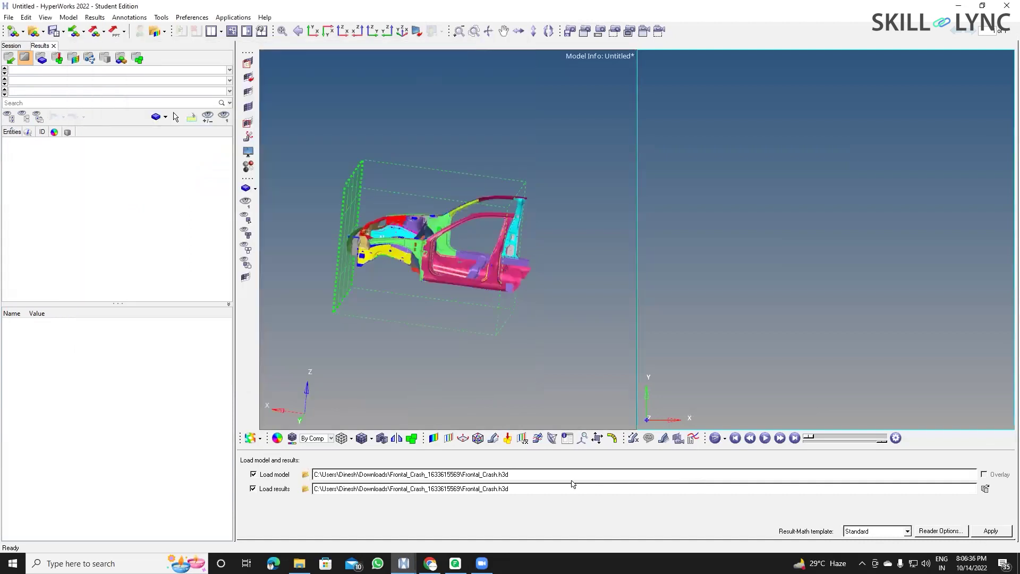
pyautogui.click(990, 530)
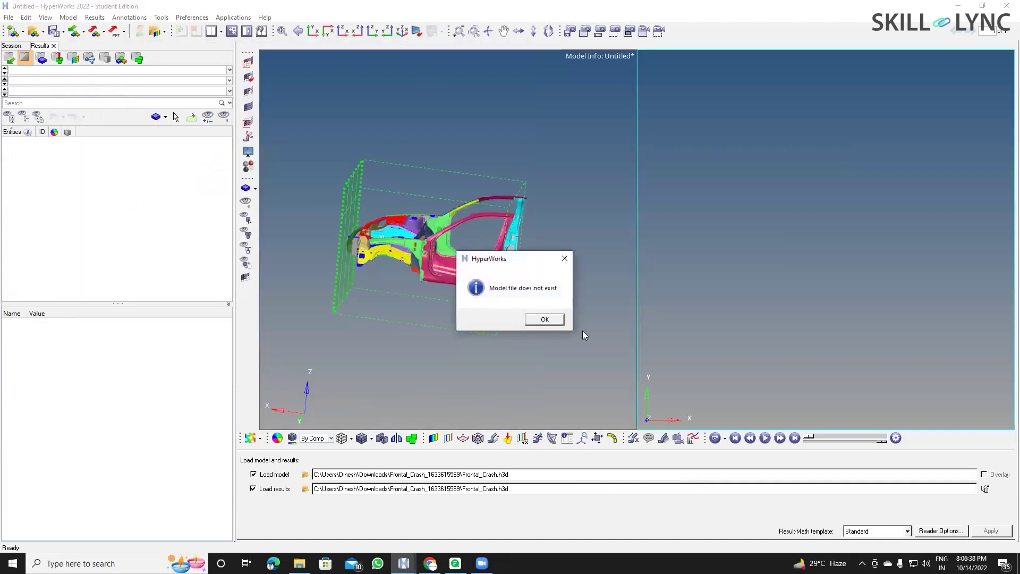
pyautogui.click(538, 322)
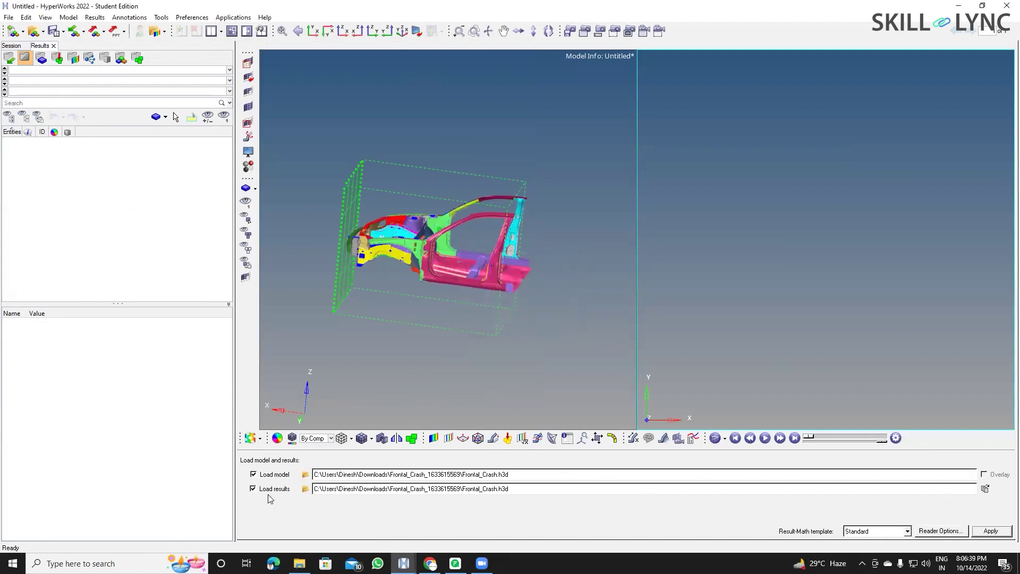
pyautogui.click(305, 474)
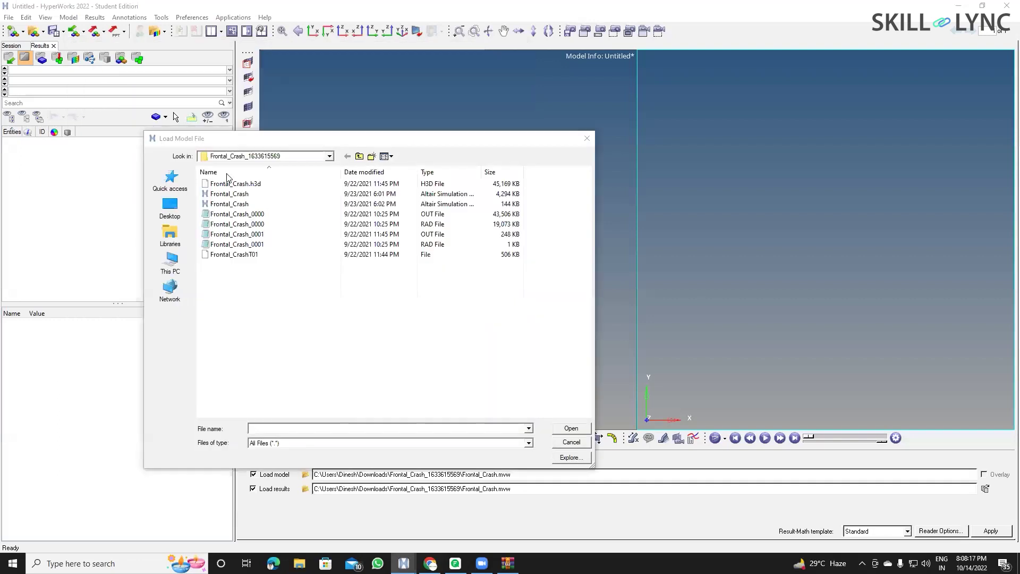
pyautogui.click(236, 183)
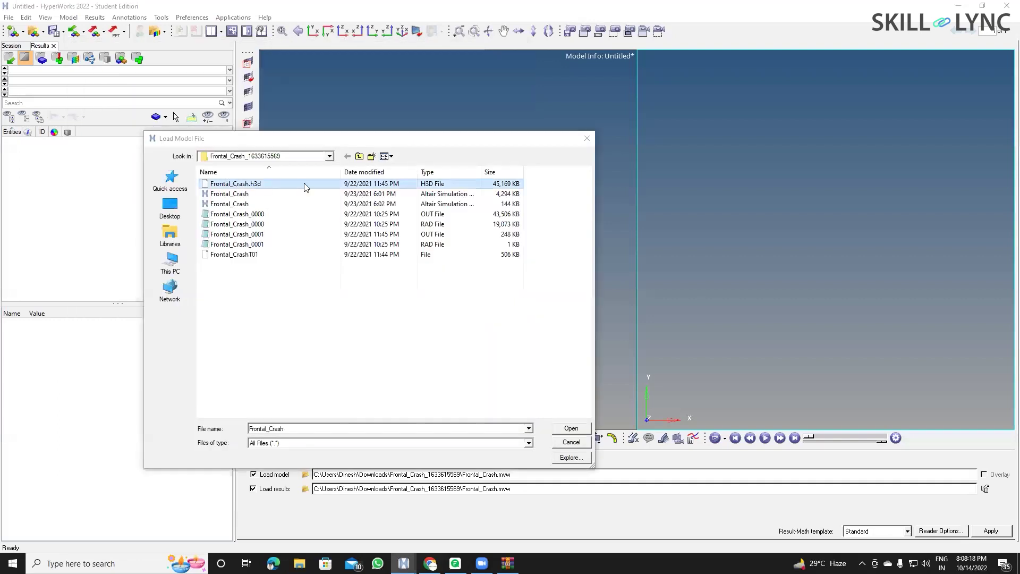
pyautogui.click(575, 425)
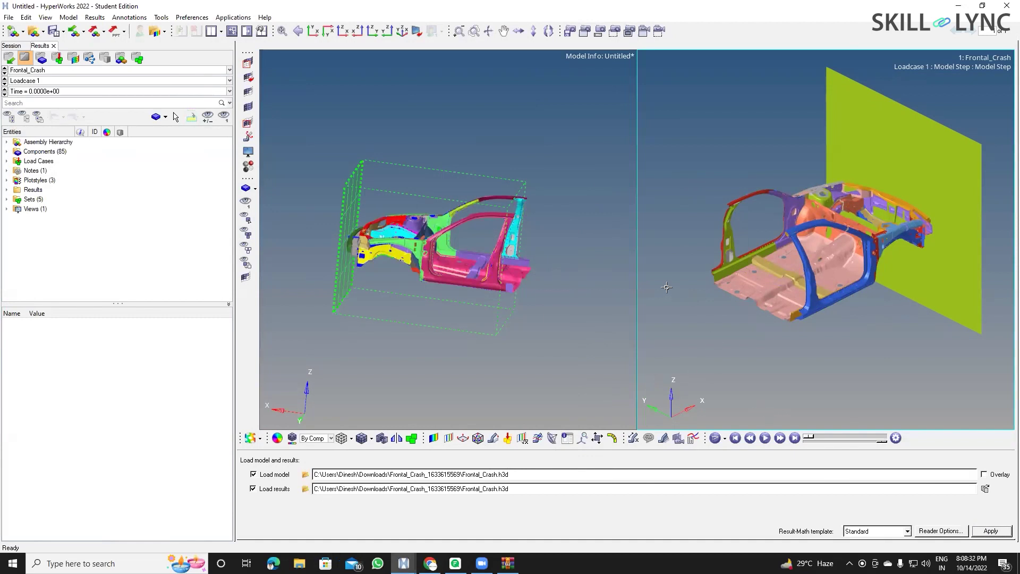
# Expand the Frontal_Crash result window to fill the page and show mesh lines on the car body.
pyautogui.keyDown('ctrl'); pyautogui.moveTo(806, 271); pyautogui.dragTo(776, 243); pyautogui.keyUp('ctrl')
pyautogui.keyDown('ctrl'); pyautogui.scroll(4, 787, 246); pyautogui.keyUp('ctrl')
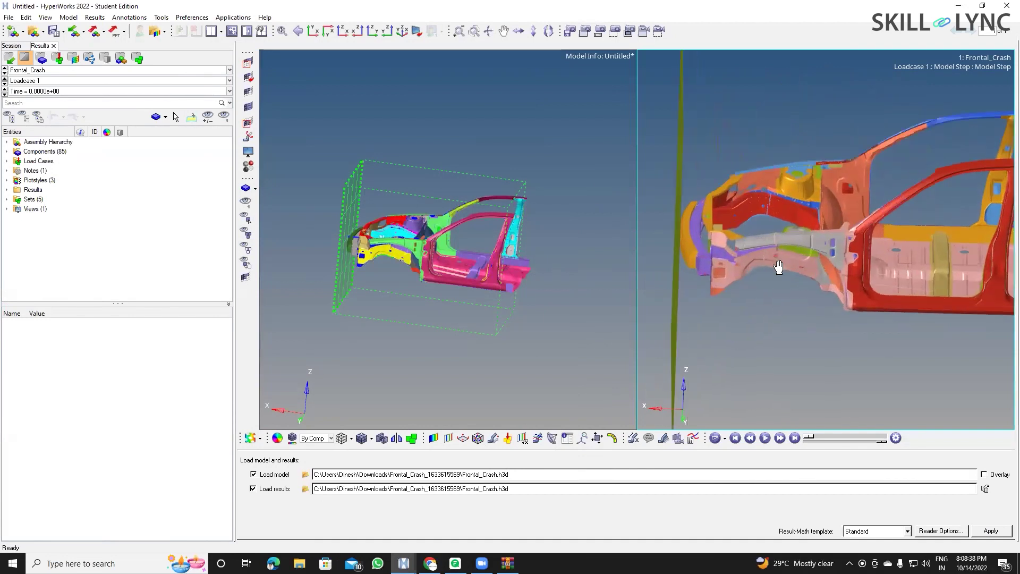
pyautogui.keyDown('ctrl'); pyautogui.moveTo(763, 259); pyautogui.dragTo(766, 289, button='right'); pyautogui.keyUp('ctrl')
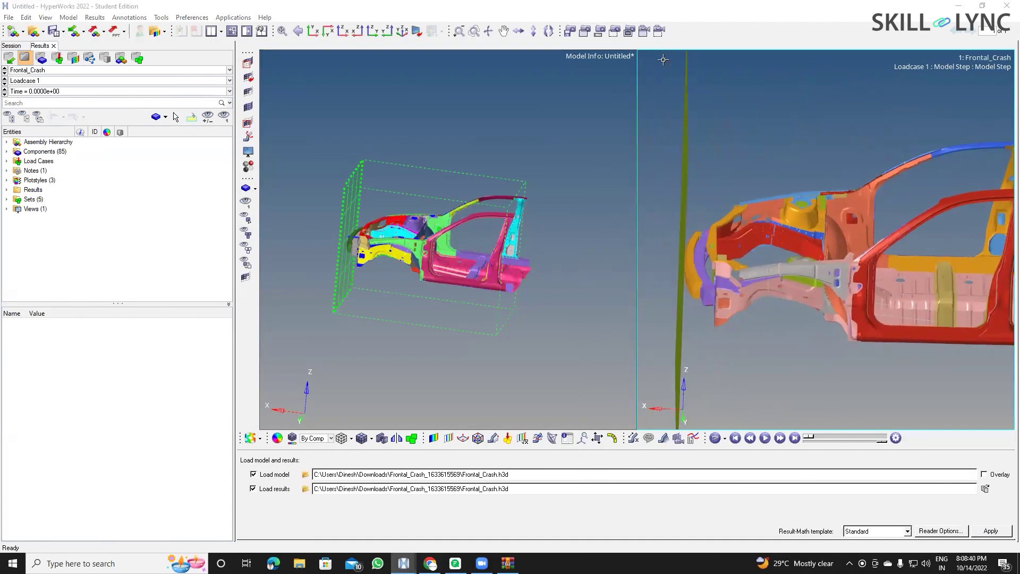
pyautogui.click(231, 32)
pyautogui.keyDown('ctrl'); pyautogui.moveTo(595, 265); pyautogui.dragTo(522, 353); pyautogui.keyUp('ctrl')
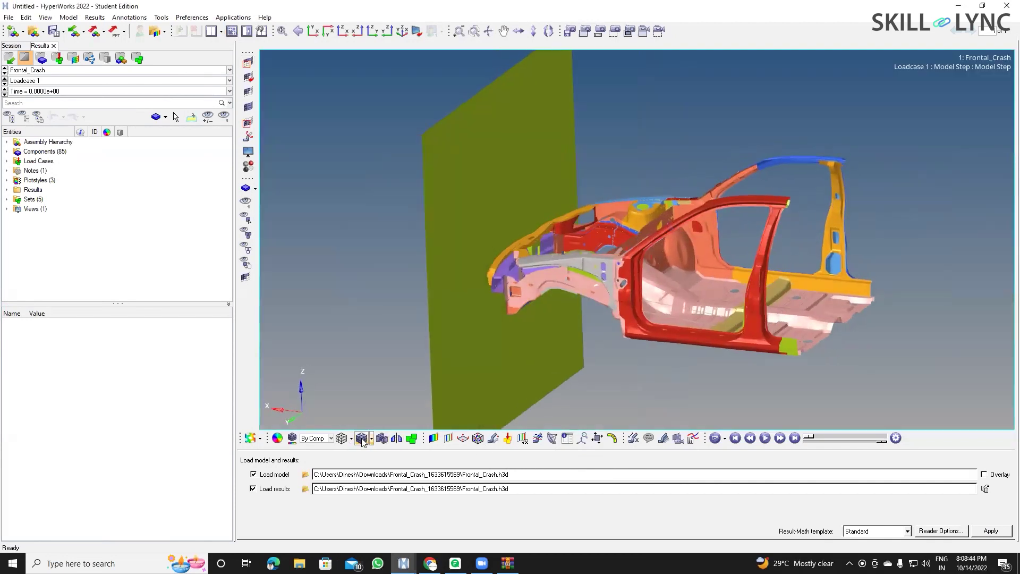
pyautogui.click(633, 438)
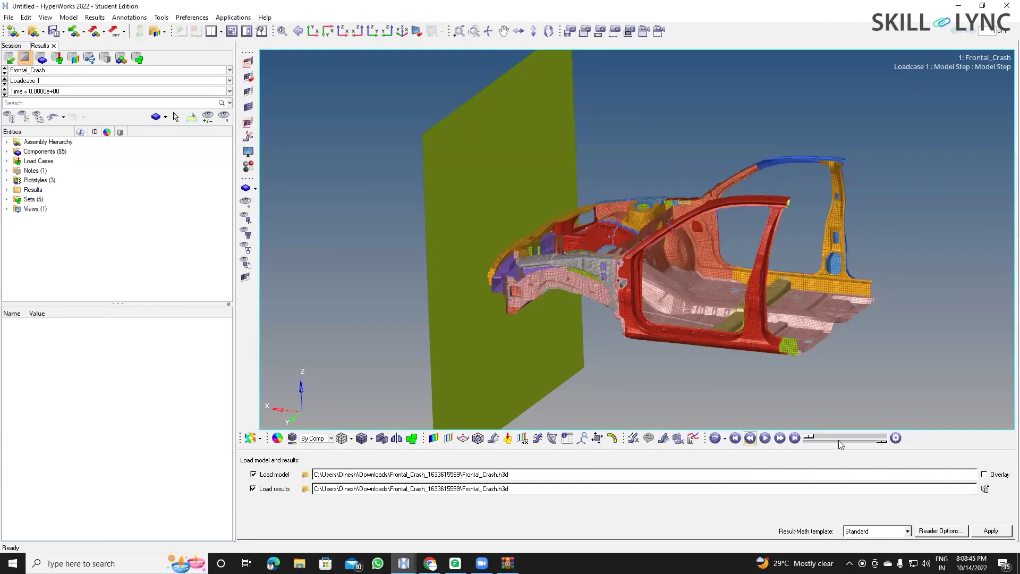
# Play the crash animation and examine the deformation of the front structure and floor from the side and rear.
pyautogui.click(764, 438)
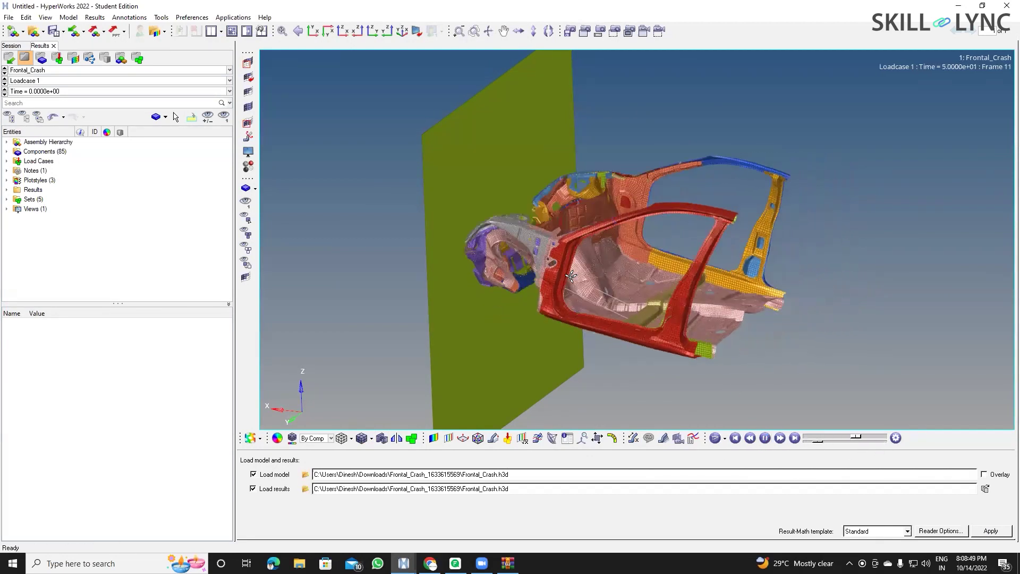
pyautogui.keyDown('ctrl'); pyautogui.moveTo(662, 296); pyautogui.dragTo(593, 245); pyautogui.keyUp('ctrl')
pyautogui.keyDown('ctrl'); pyautogui.scroll(3, 594, 245); pyautogui.keyUp('ctrl')
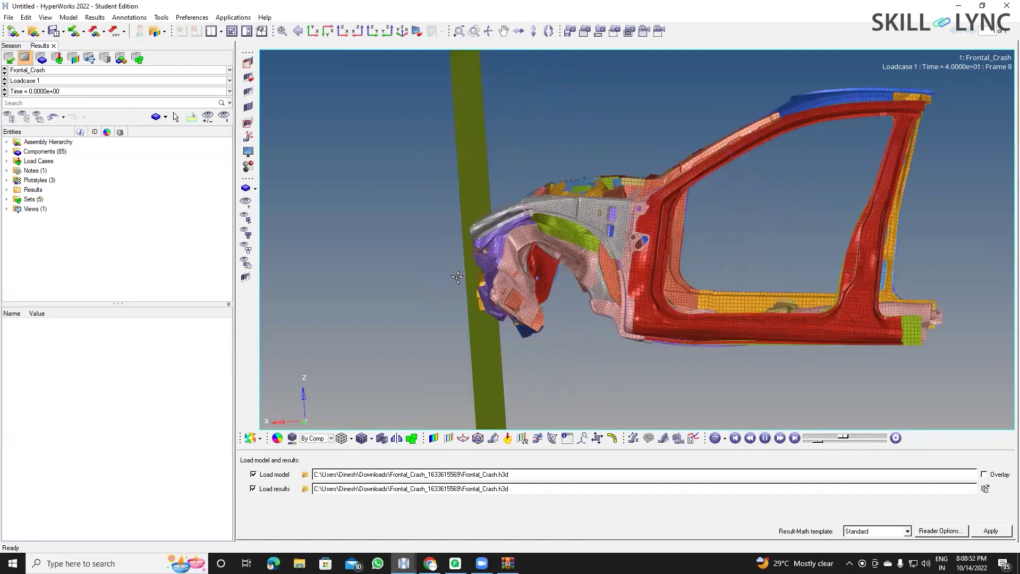
pyautogui.scroll(3, 540, 257)
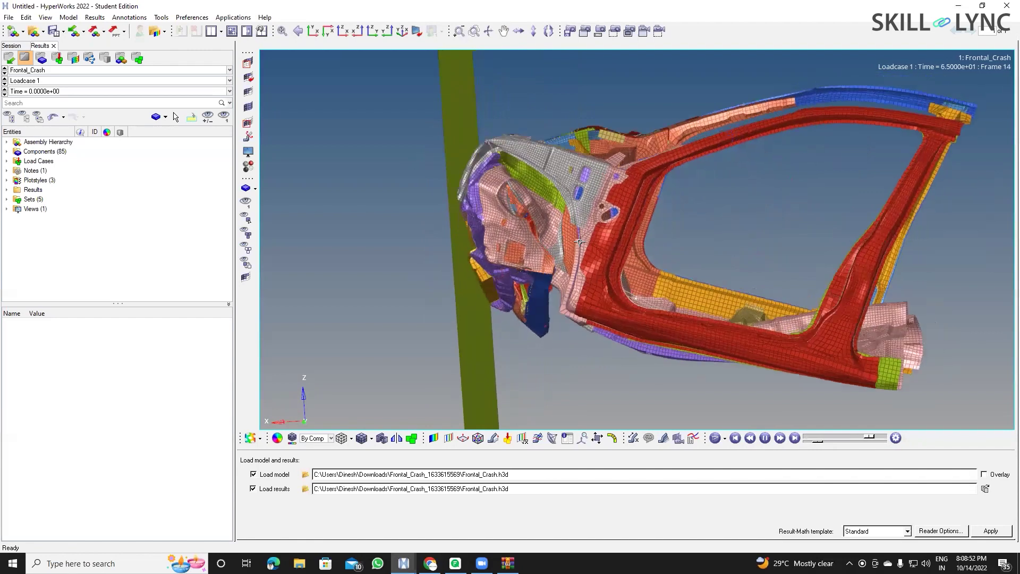
pyautogui.keyDown('ctrl'); pyautogui.moveTo(660, 244); pyautogui.dragTo(662, 276); pyautogui.keyUp('ctrl')
pyautogui.scroll(1, 653, 271)
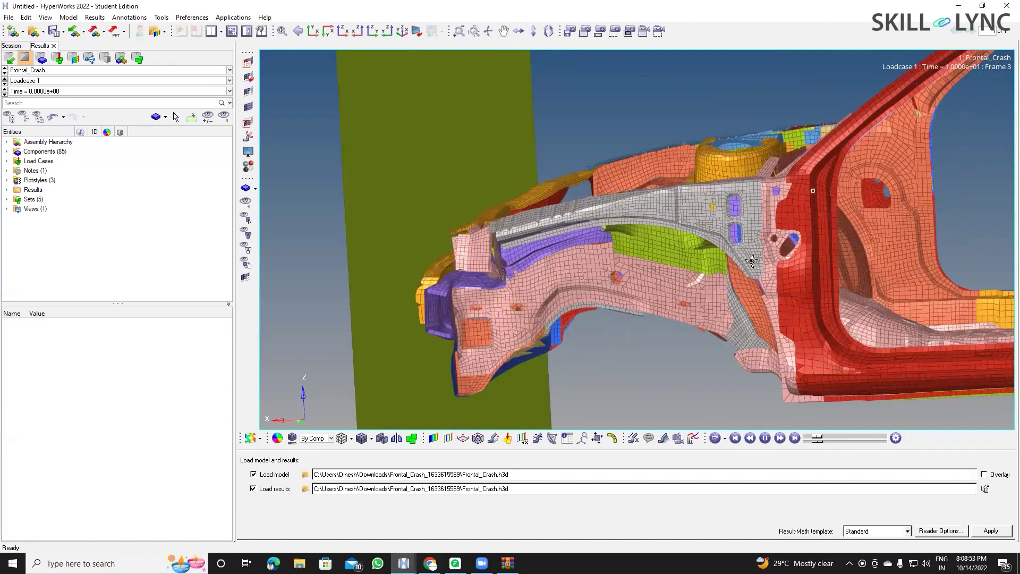
pyautogui.scroll(1, 670, 278)
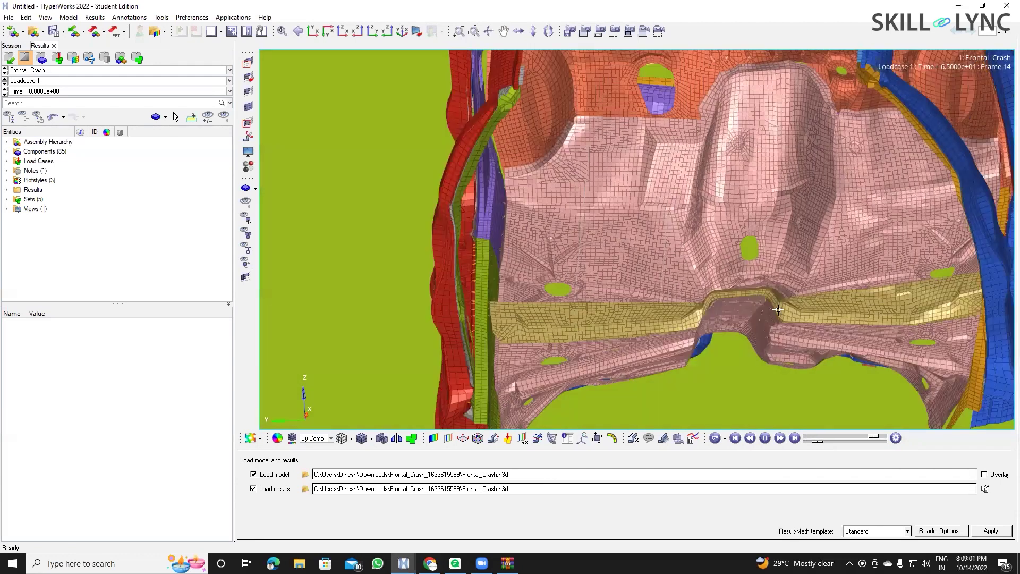
pyautogui.scroll(-5, 636, 476)
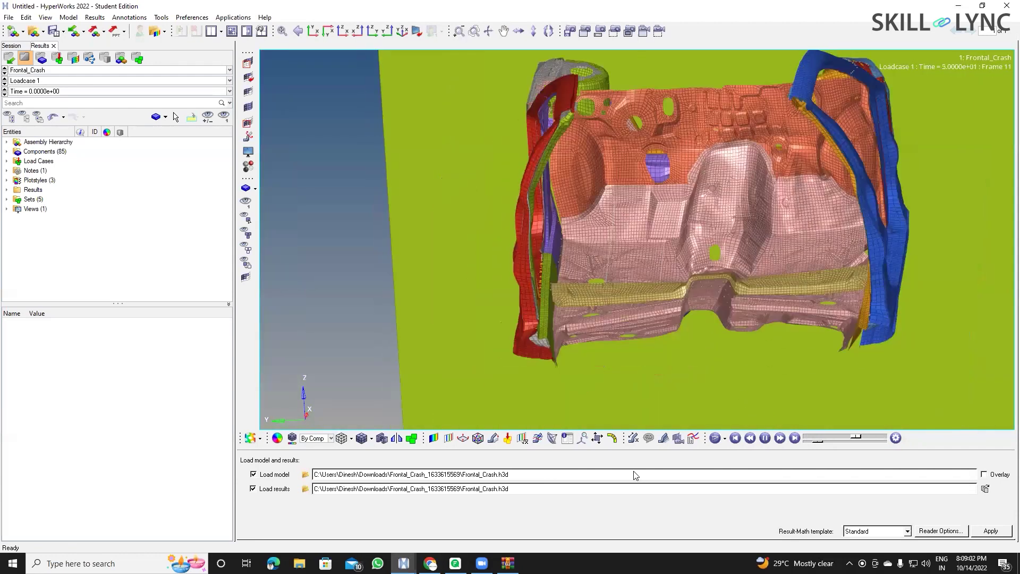
# Create a Distance Between measure from node 121893 on the yellow floor cross member to node 66244 at the front of the floor panel.
pyautogui.click(612, 438)
pyautogui.moveTo(751, 310)
pyautogui.keyDown('ctrl'); pyautogui.mouseDown()
pyautogui.moveTo(771, 294)
pyautogui.moveTo(796, 302)
pyautogui.moveTo(920, 242)
pyautogui.mouseUp(); pyautogui.keyUp('ctrl')
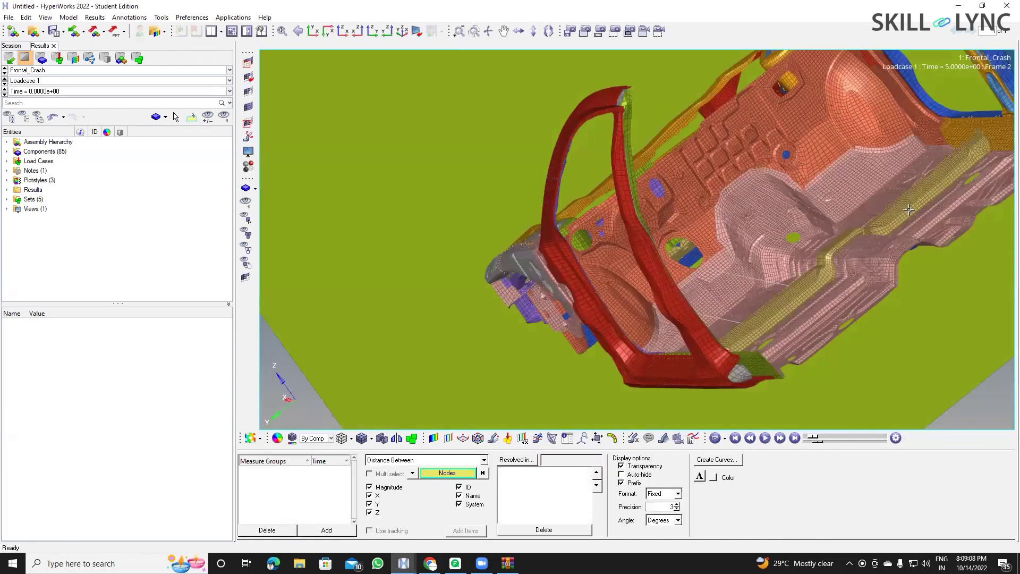
pyautogui.scroll(3, 658, 263)
pyautogui.scroll(2, 761, 250)
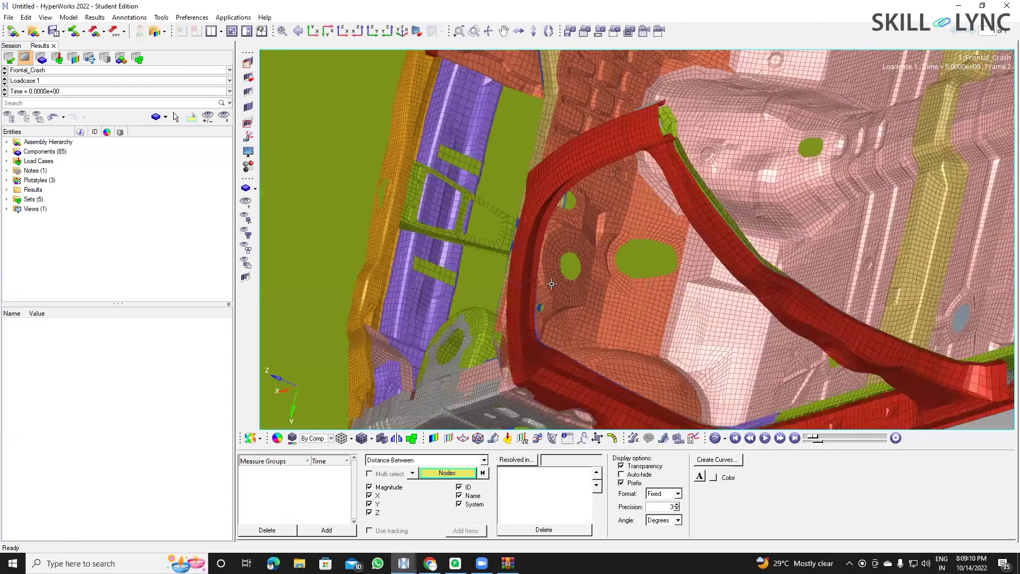
pyautogui.scroll(2, 763, 256)
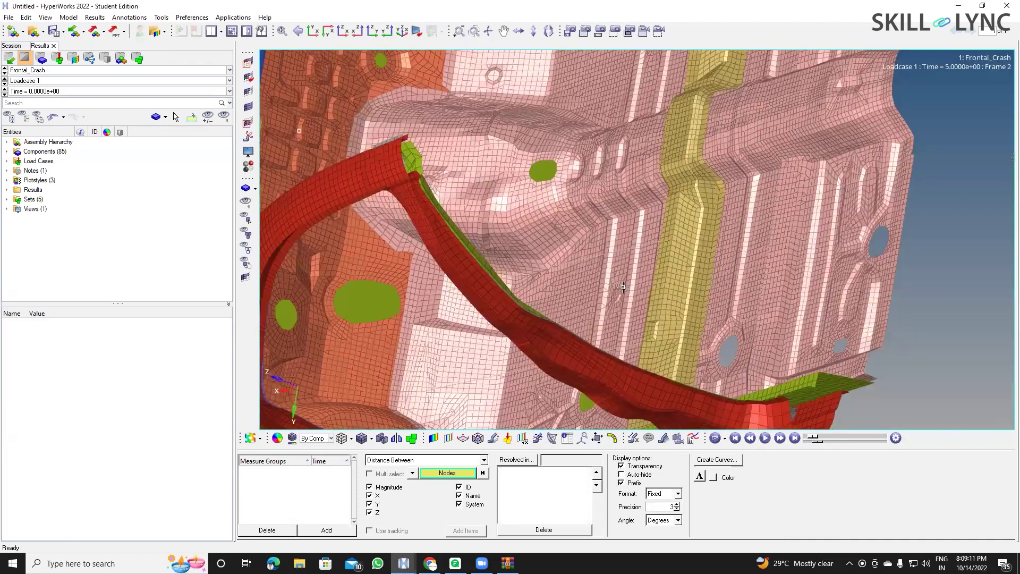
pyautogui.scroll(2, 630, 294)
pyautogui.scroll(2, 632, 285)
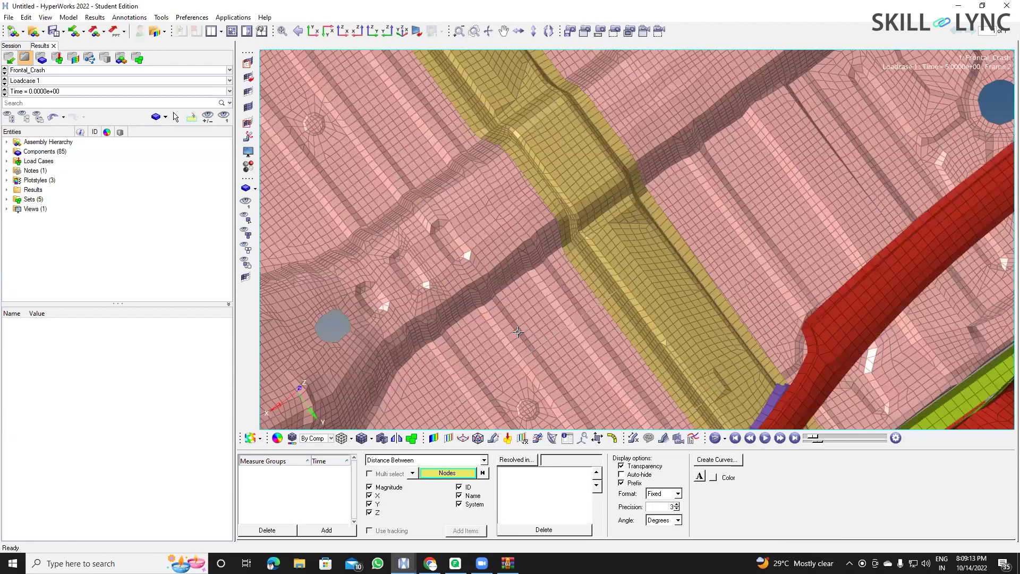
pyautogui.scroll(2, 518, 331)
pyautogui.scroll(2, 597, 274)
pyautogui.click(630, 282)
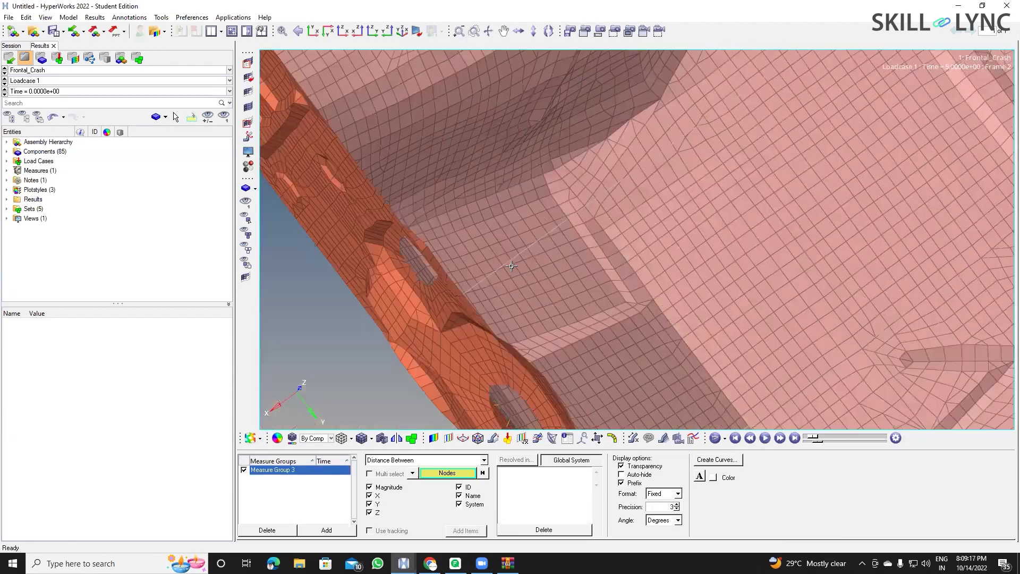
pyautogui.keyDown('ctrl'); pyautogui.moveTo(511, 266); pyautogui.dragTo(523, 257); pyautogui.keyUp('ctrl')
pyautogui.click(524, 255)
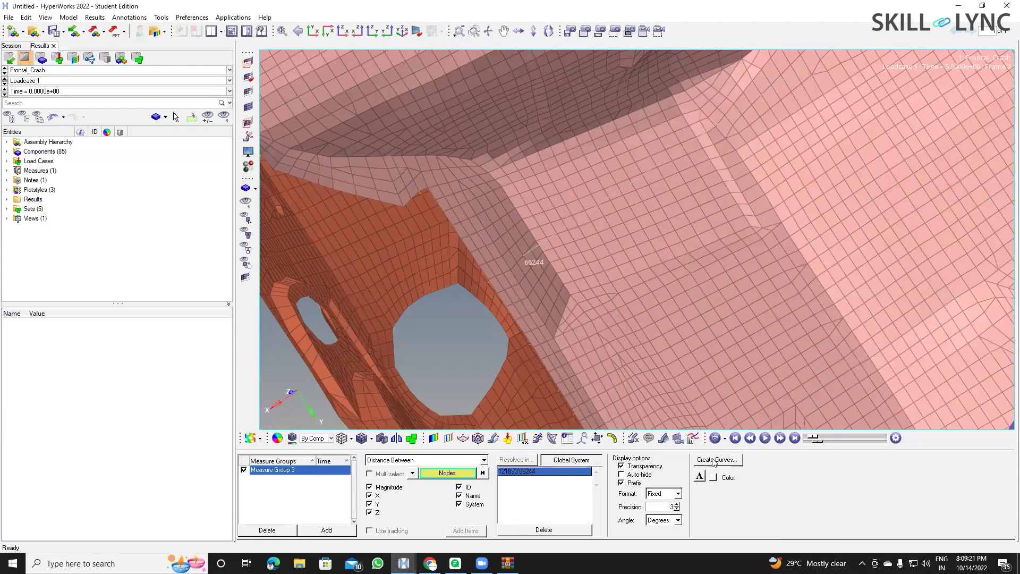
# Create a magnitude curve of the distance measure on a new plot and animate it alongside the crash model.
pyautogui.click(715, 460)
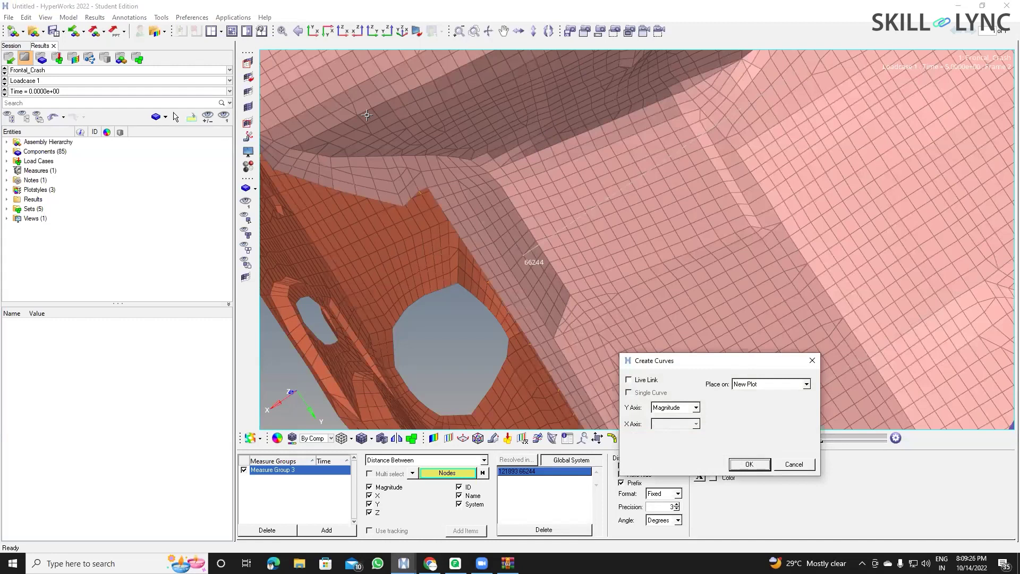
pyautogui.click(234, 33)
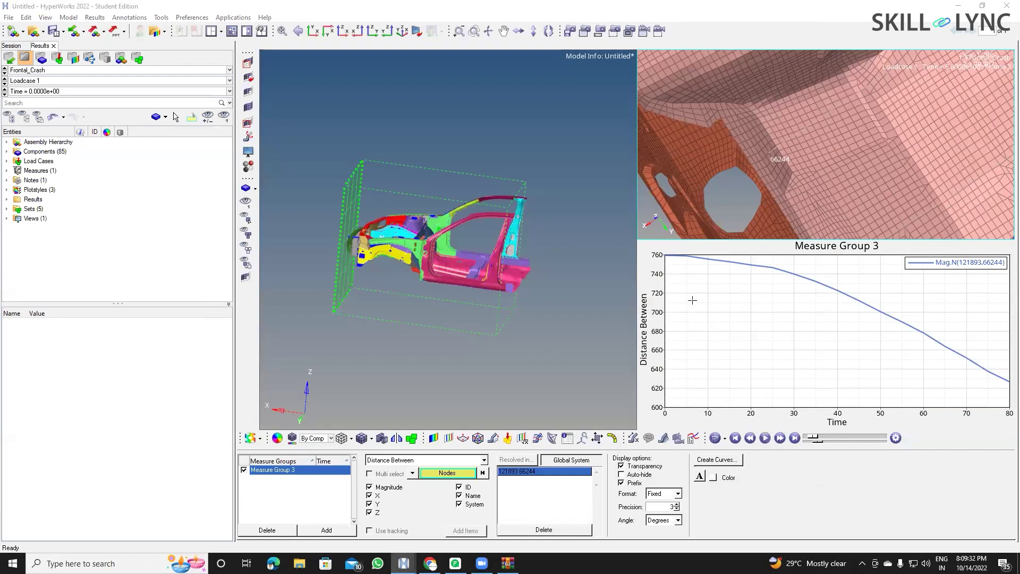
pyautogui.click(692, 300)
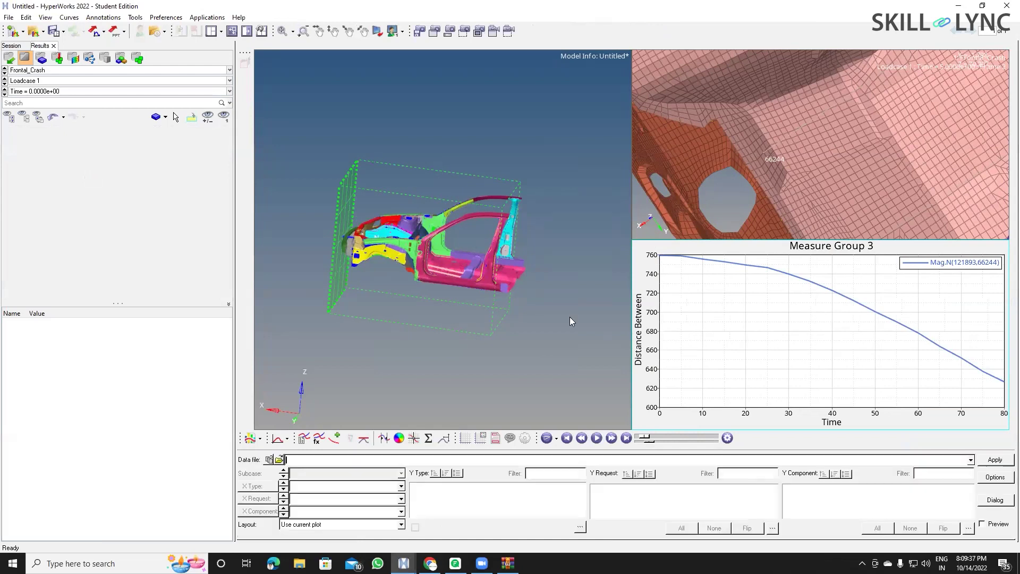
pyautogui.click(596, 438)
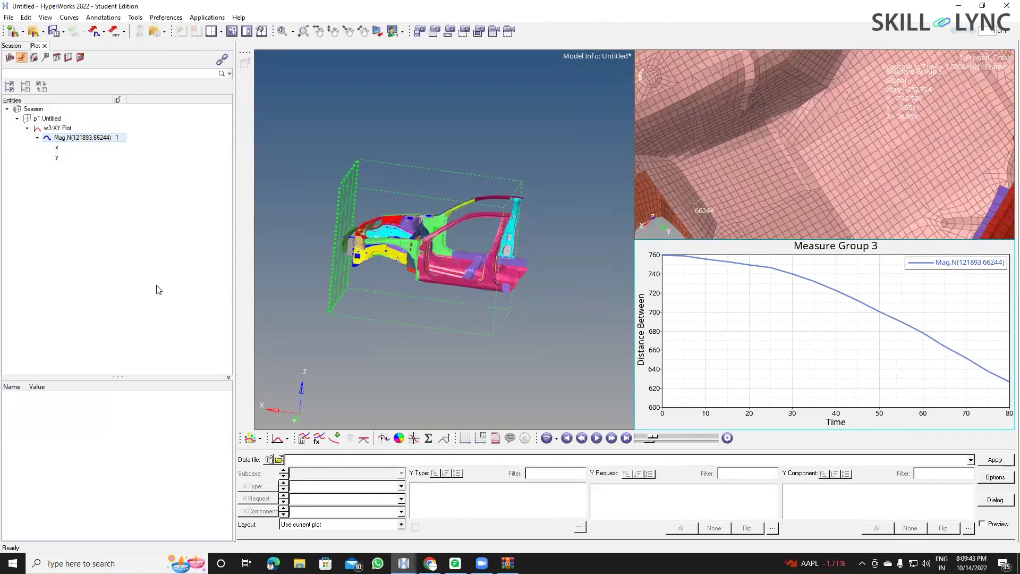
pyautogui.click(170, 263)
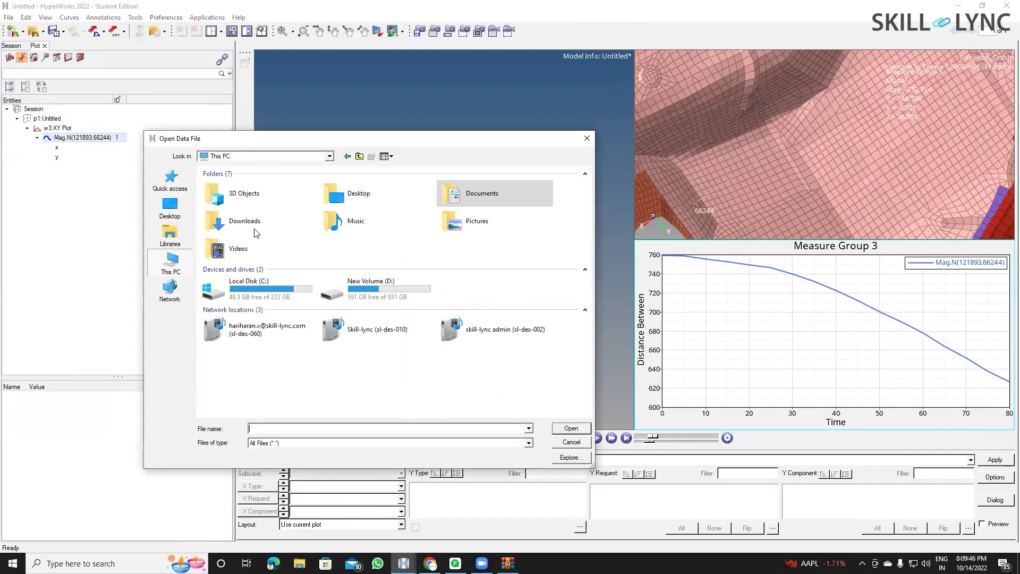
pyautogui.doubleClick(249, 220)
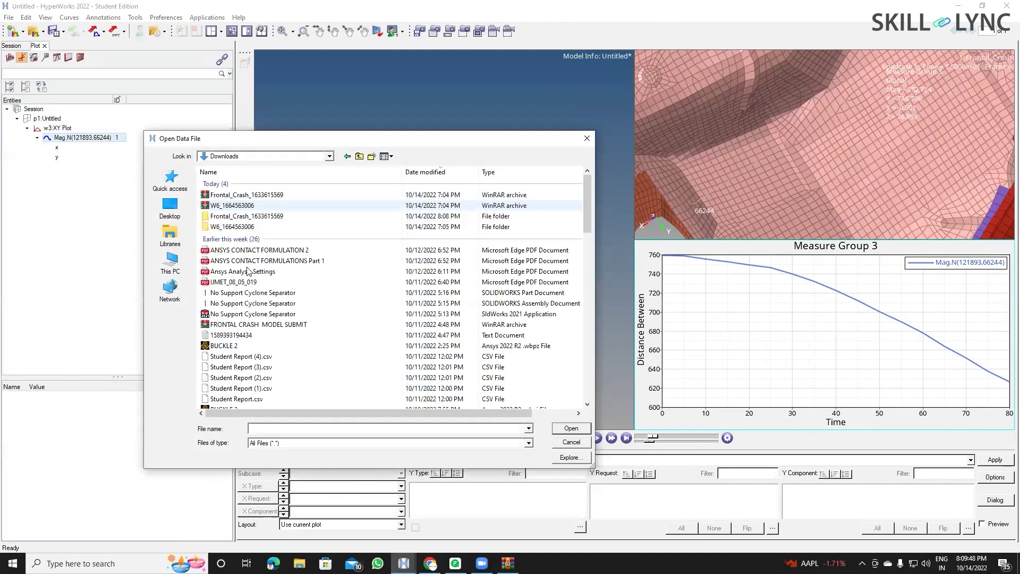
pyautogui.doubleClick(247, 215)
pyautogui.doubleClick(249, 265)
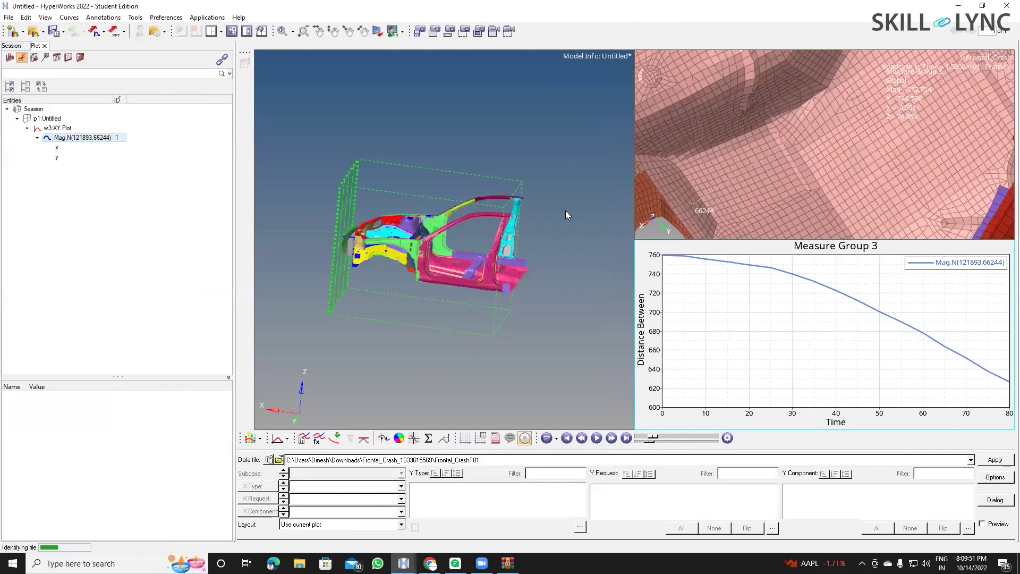
# Plot the TL-Resultant Elongation of spring element 110020 from outputblock4 against time, accepting the units profile with length, time and mass set to None.
pyautogui.scroll(-2, 586, 502)
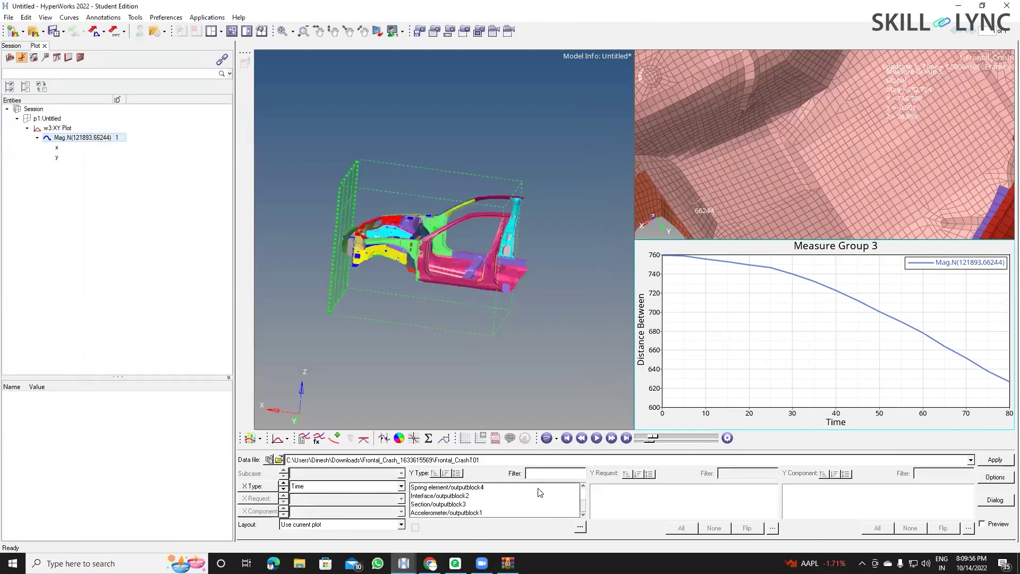
pyautogui.click(538, 488)
pyautogui.click(624, 488)
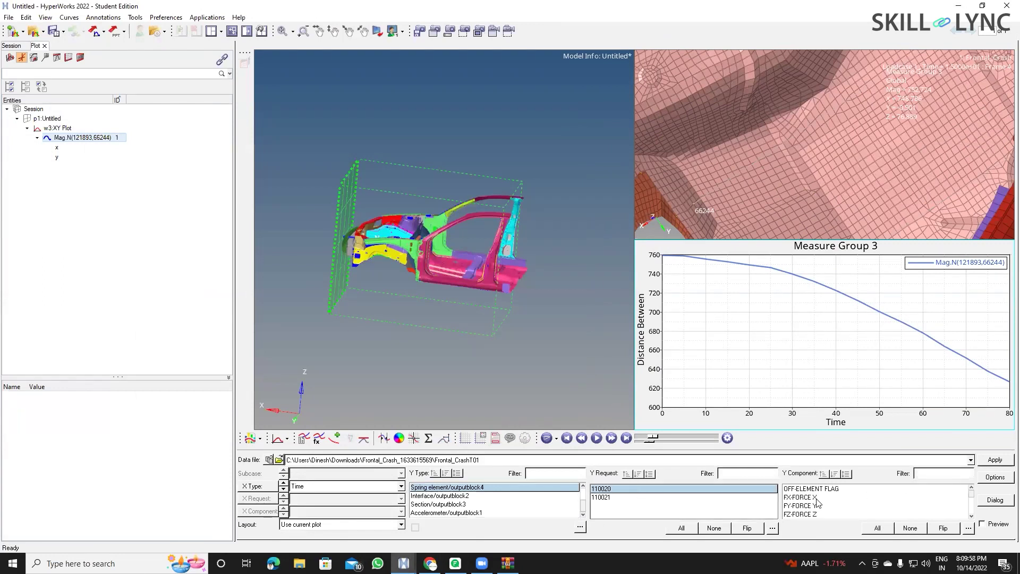
pyautogui.scroll(-3, 971, 498)
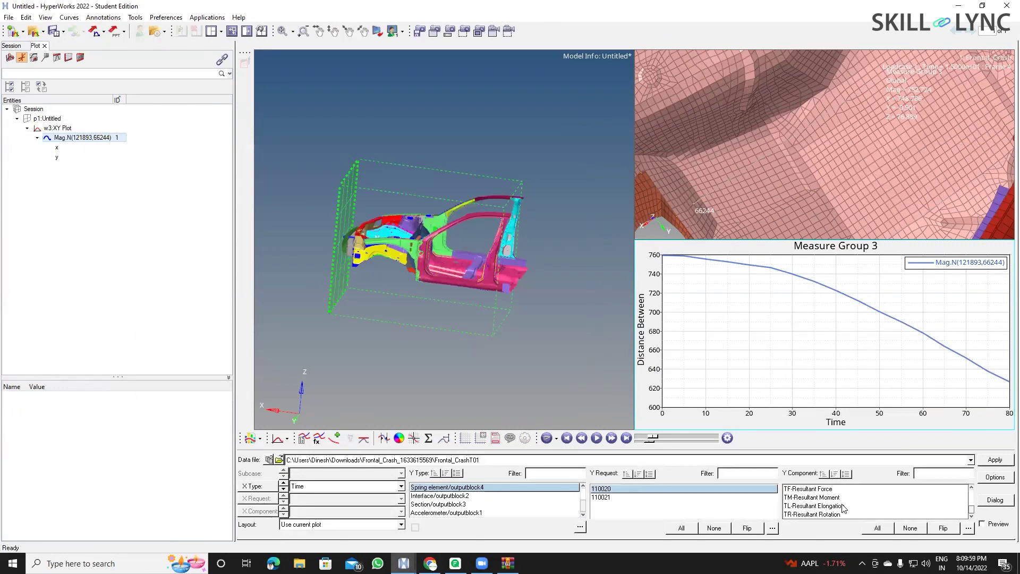
pyautogui.click(813, 505)
pyautogui.click(986, 459)
pyautogui.click(199, 111)
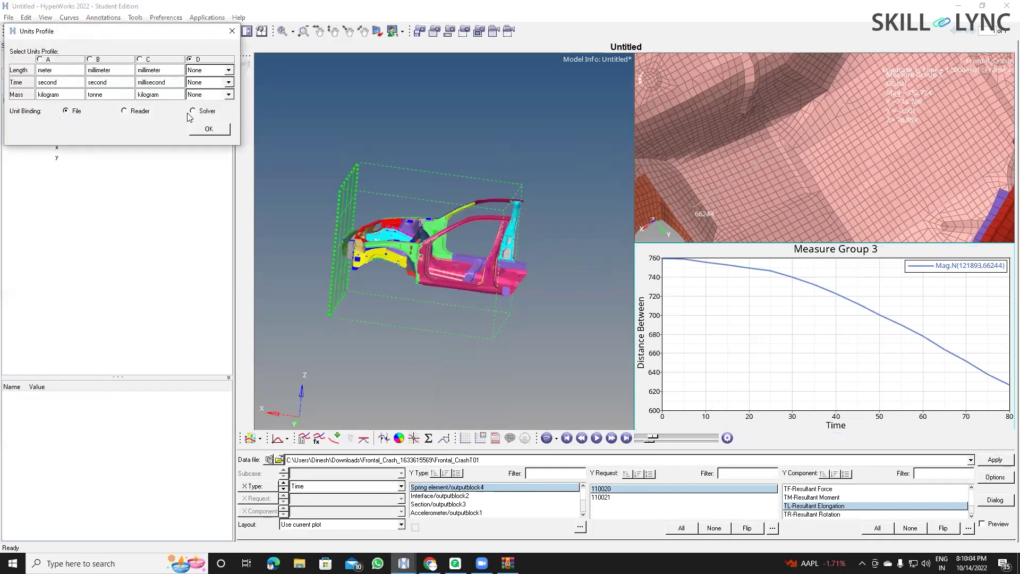
pyautogui.press('Return')
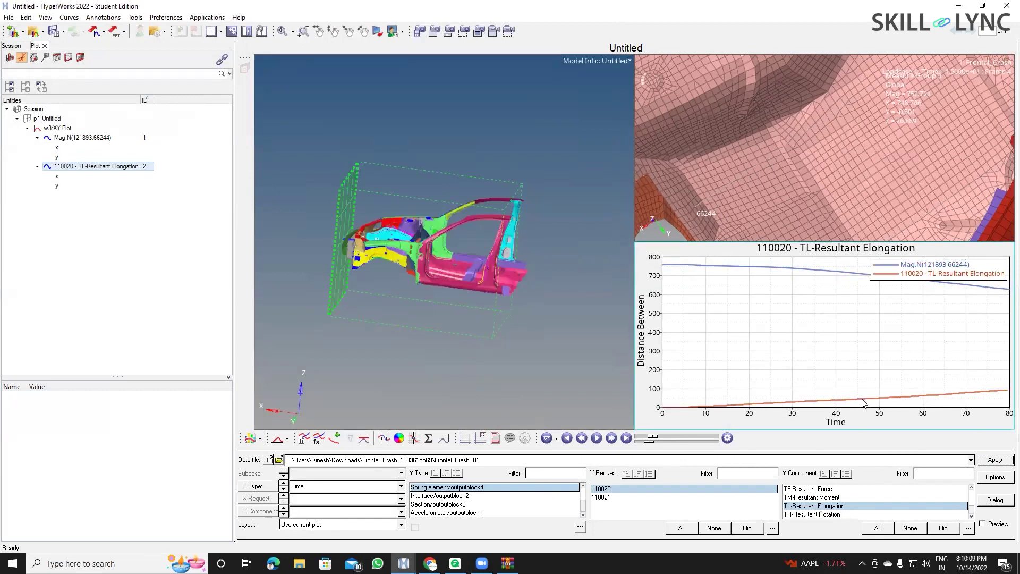
# Add a maximum value note to the 110020 TL-Resultant Elongation curve.
pyautogui.rightClick(863, 401)
pyautogui.click(815, 412)
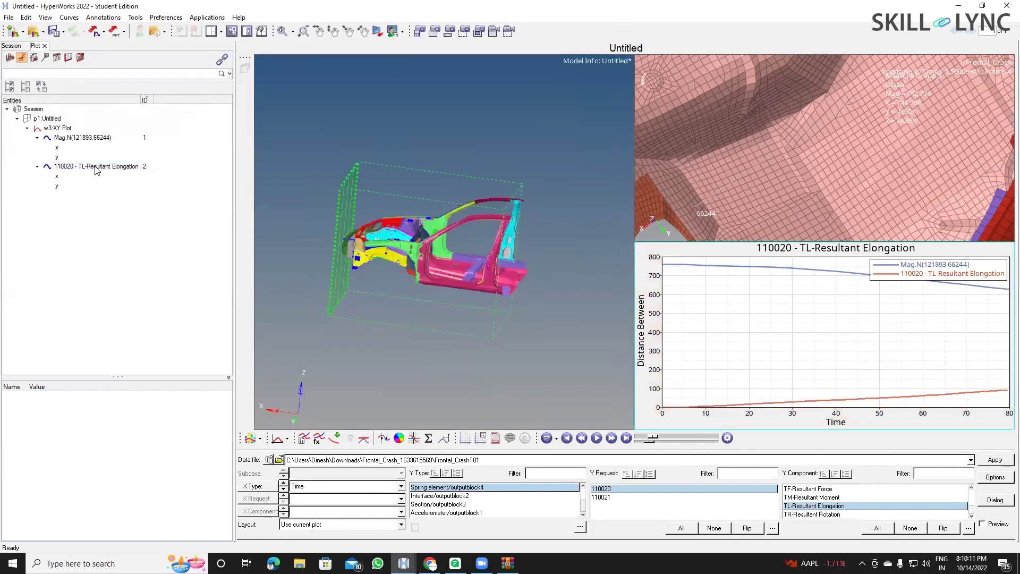
pyautogui.rightClick(96, 166)
pyautogui.moveTo(151, 345)
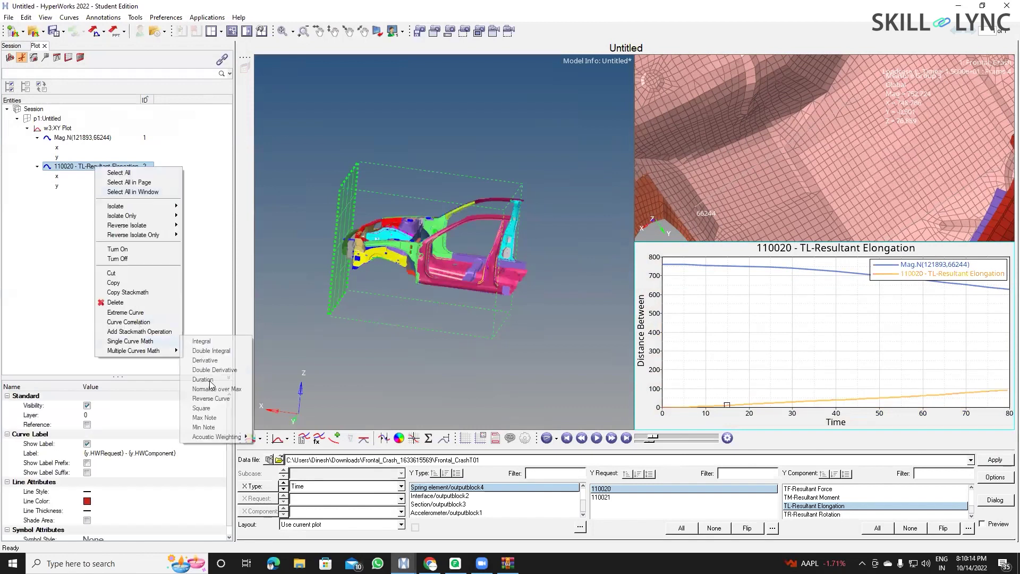
pyautogui.click(218, 421)
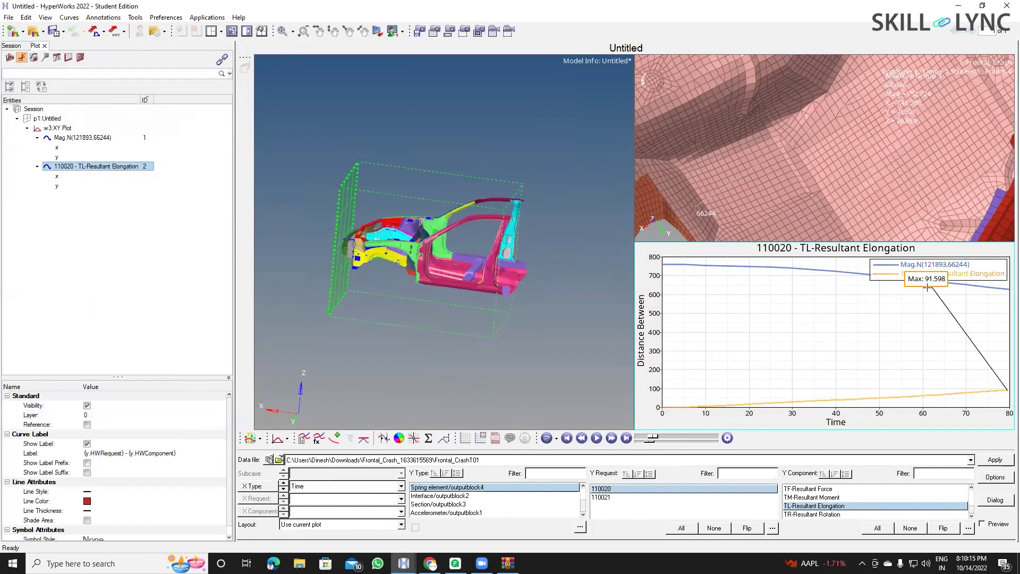
pyautogui.click(922, 308)
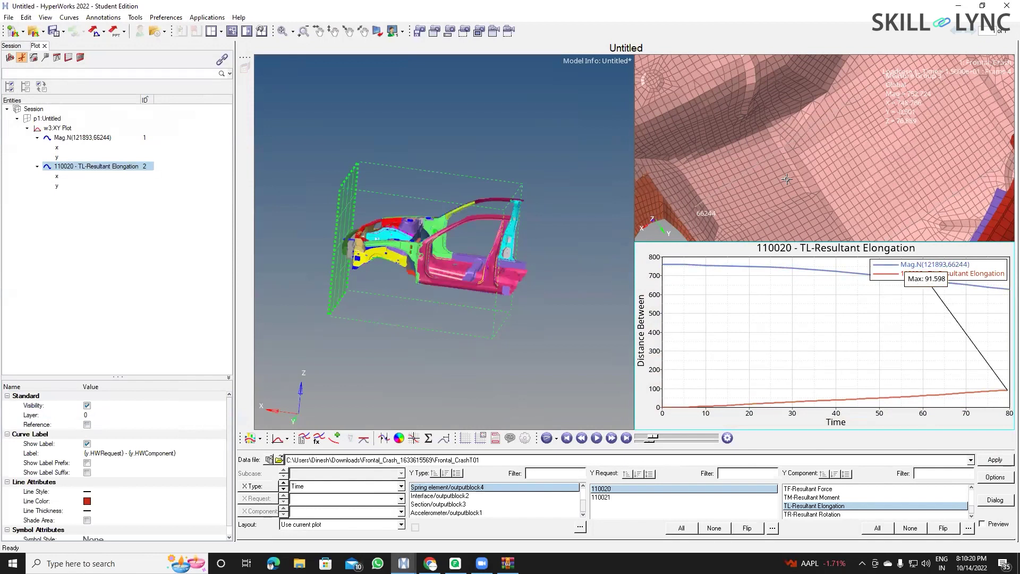
# Expand the Frontal_Crash result window to fill the page and show the whole car body from the side.
pyautogui.click(809, 187)
pyautogui.scroll(-3, 807, 186)
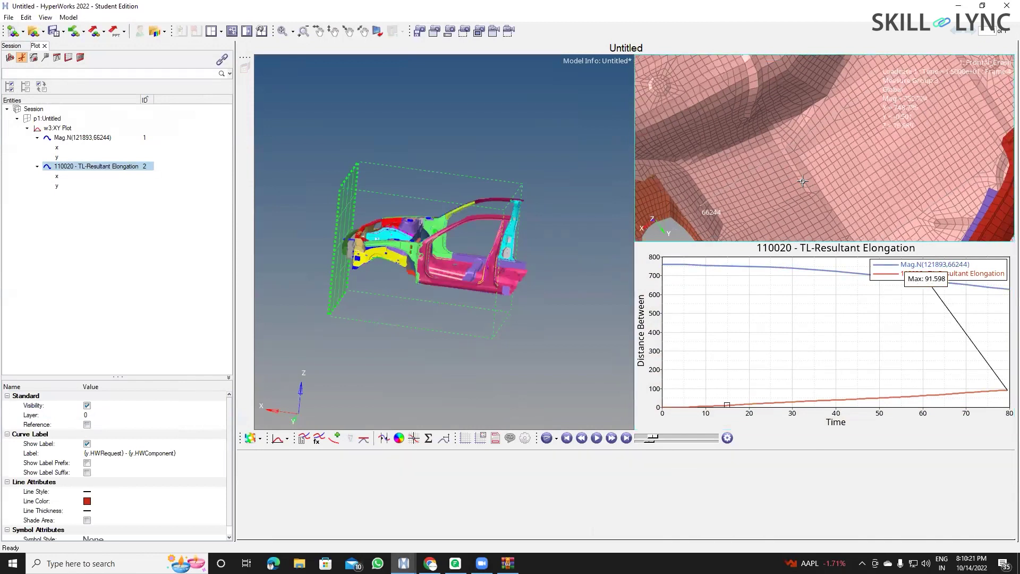
pyautogui.keyDown('ctrl'); pyautogui.moveTo(805, 175); pyautogui.dragTo(732, 192); pyautogui.keyUp('ctrl')
pyautogui.keyDown('ctrl'); pyautogui.scroll(-4, 817, 181); pyautogui.keyUp('ctrl')
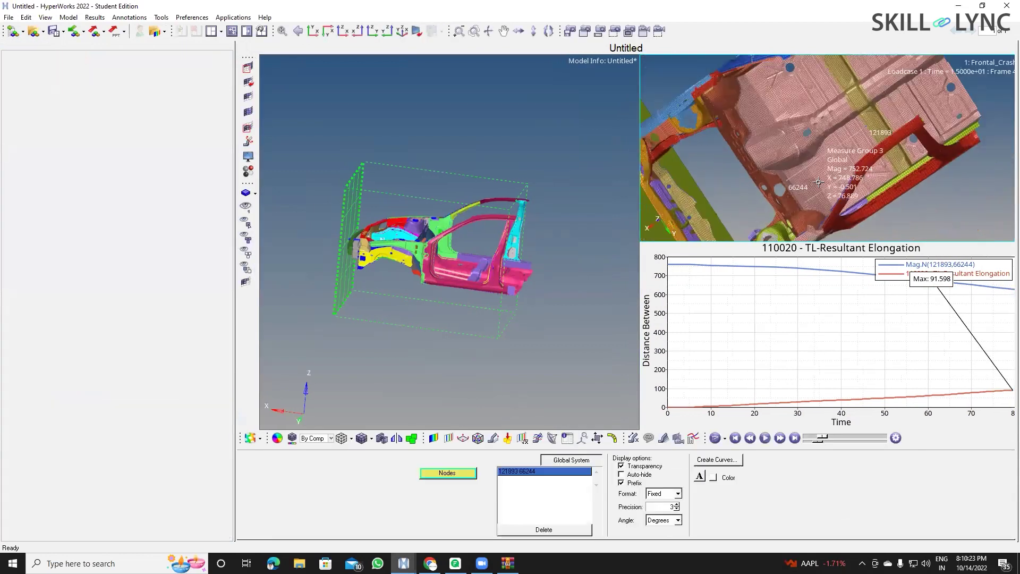
pyautogui.keyDown('ctrl'); pyautogui.moveTo(765, 141); pyautogui.dragTo(631, 143); pyautogui.keyUp('ctrl')
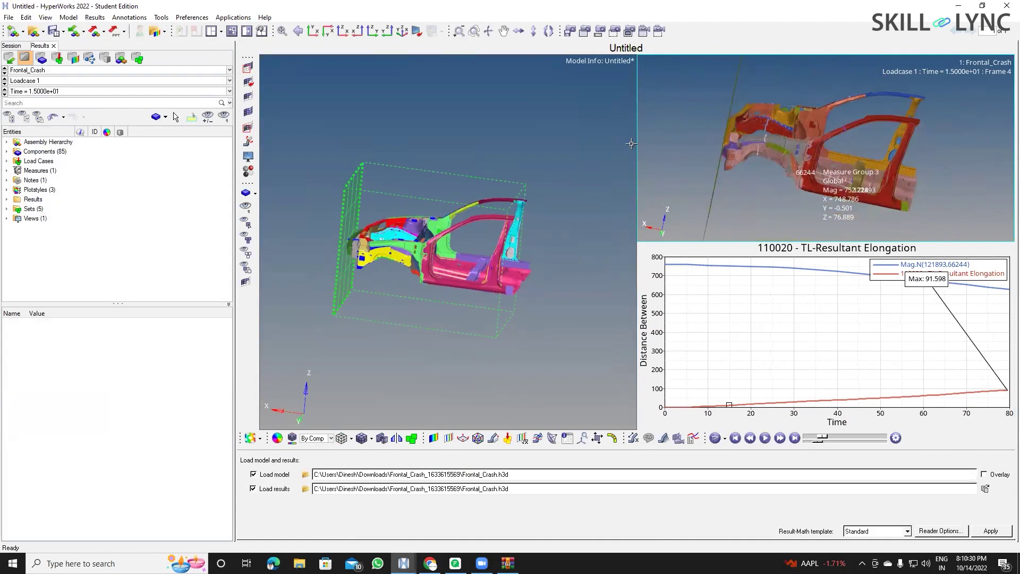
pyautogui.click(232, 30)
pyautogui.keyDown('ctrl'); pyautogui.moveTo(625, 270); pyautogui.dragTo(568, 351); pyautogui.keyUp('ctrl')
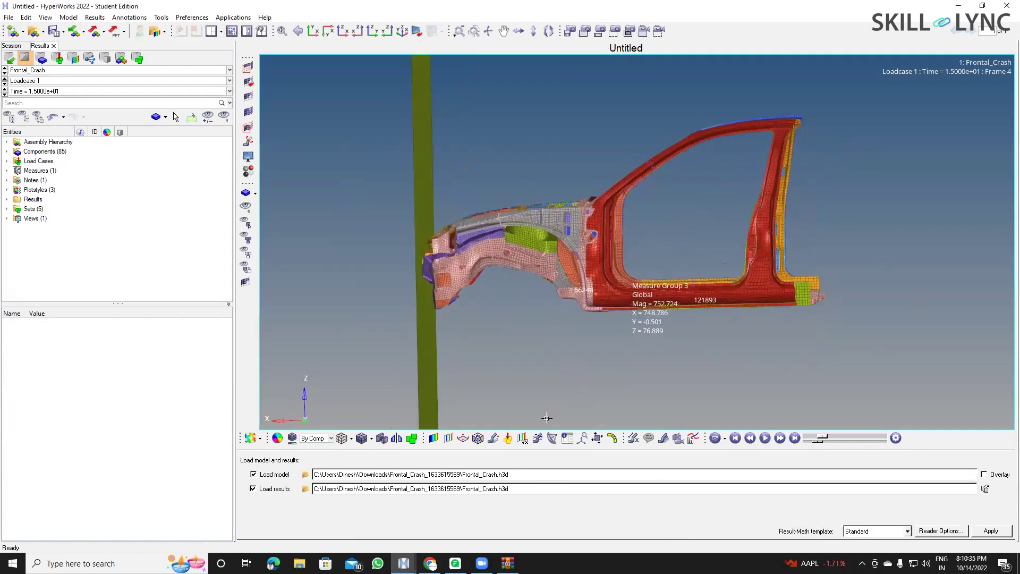
# Contour the Von Mises stress on all components of the car body and play the crash animation.
pyautogui.click(433, 439)
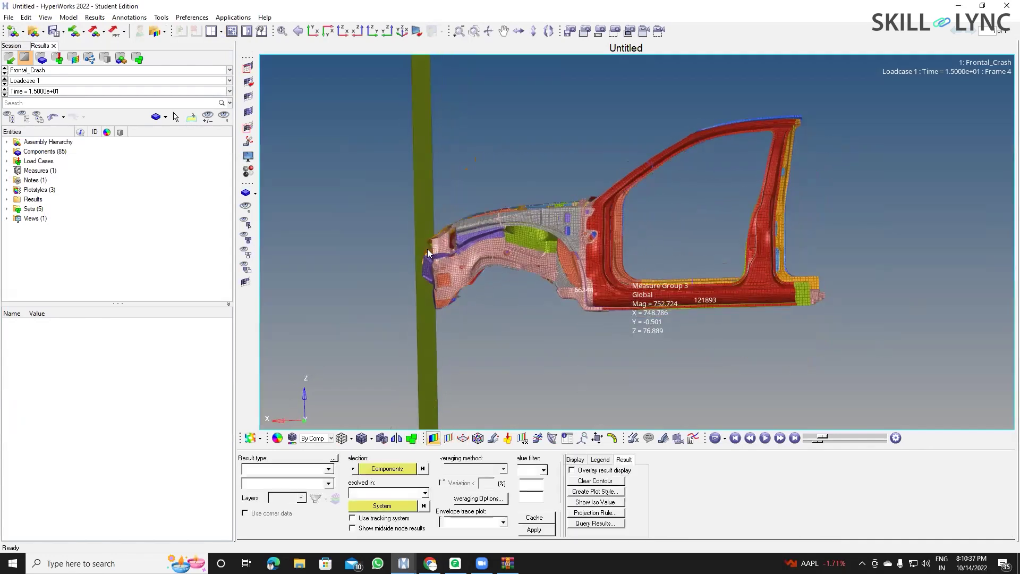
pyautogui.click(328, 468)
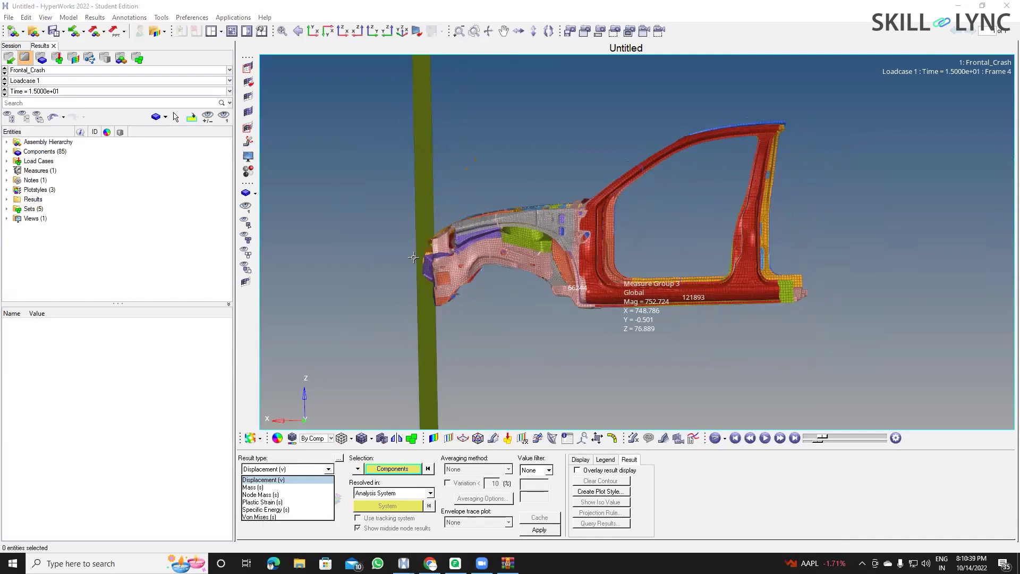
pyautogui.click(264, 517)
pyautogui.scroll(-3, 411, 252)
pyautogui.keyDown('shift'); pyautogui.moveTo(357, 113); pyautogui.dragTo(767, 366); pyautogui.keyUp('shift')
pyautogui.click(539, 530)
pyautogui.keyDown('ctrl'); pyautogui.moveTo(654, 333); pyautogui.dragTo(521, 330); pyautogui.keyUp('ctrl')
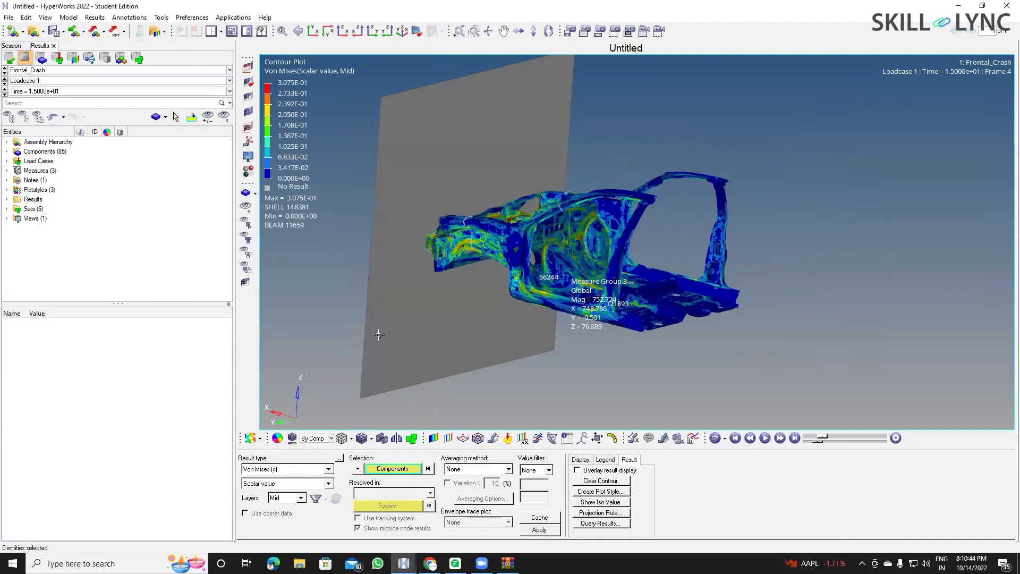
pyautogui.click(764, 438)
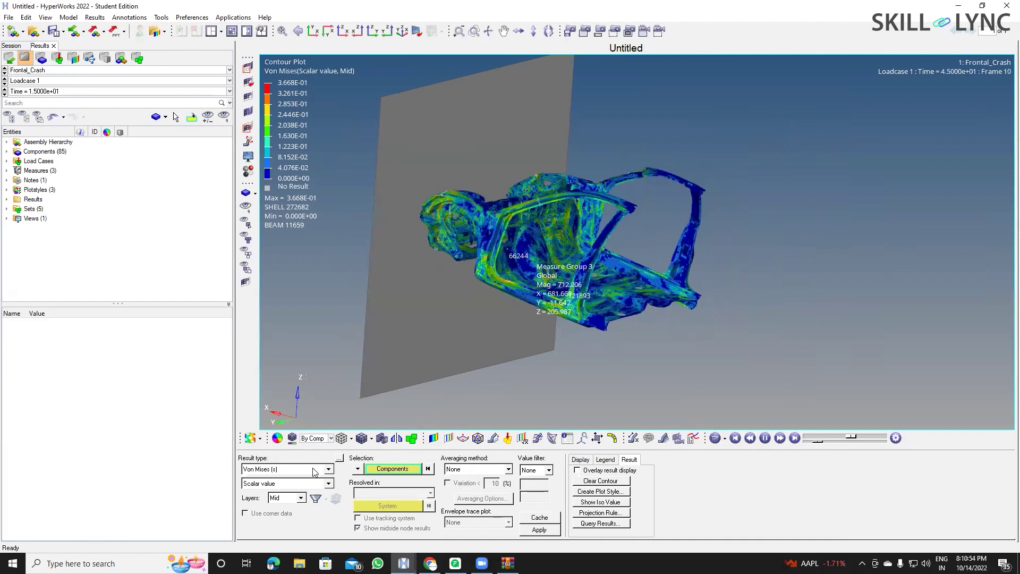
# Switch the contour to Plastic Strain and apply it to the whole car model.
pyautogui.click(329, 469)
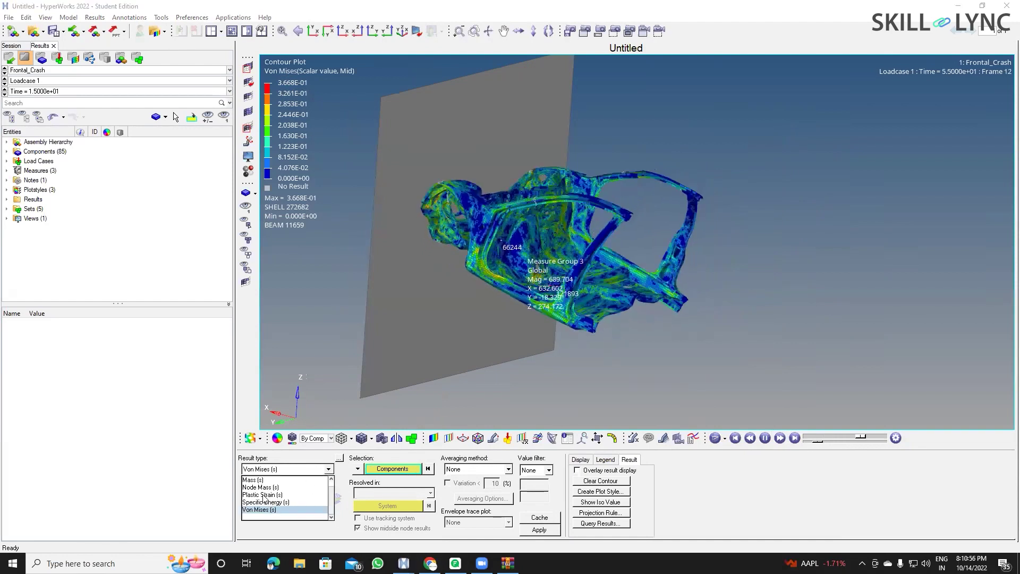
pyautogui.click(263, 495)
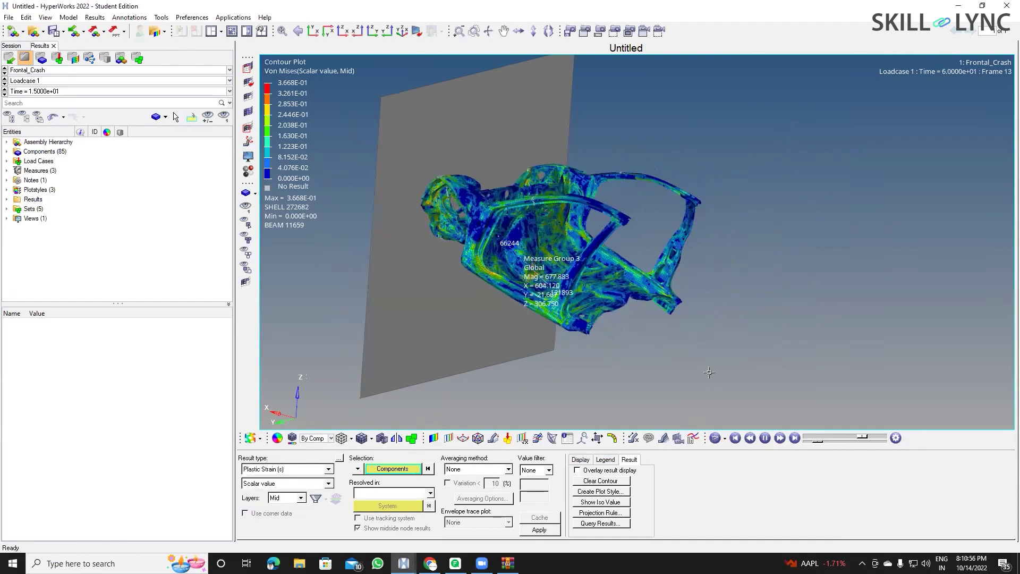
pyautogui.keyDown('shift'); pyautogui.moveTo(383, 154); pyautogui.dragTo(709, 373); pyautogui.keyUp('shift')
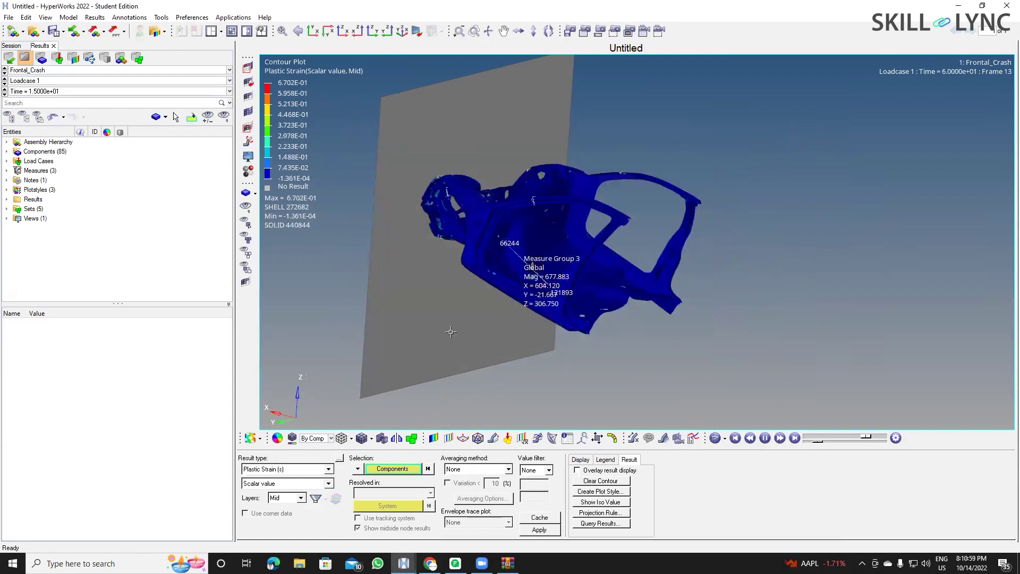
# Contour the Mass result on the whole car model, view it from the side and pause the animation.
pyautogui.click(328, 468)
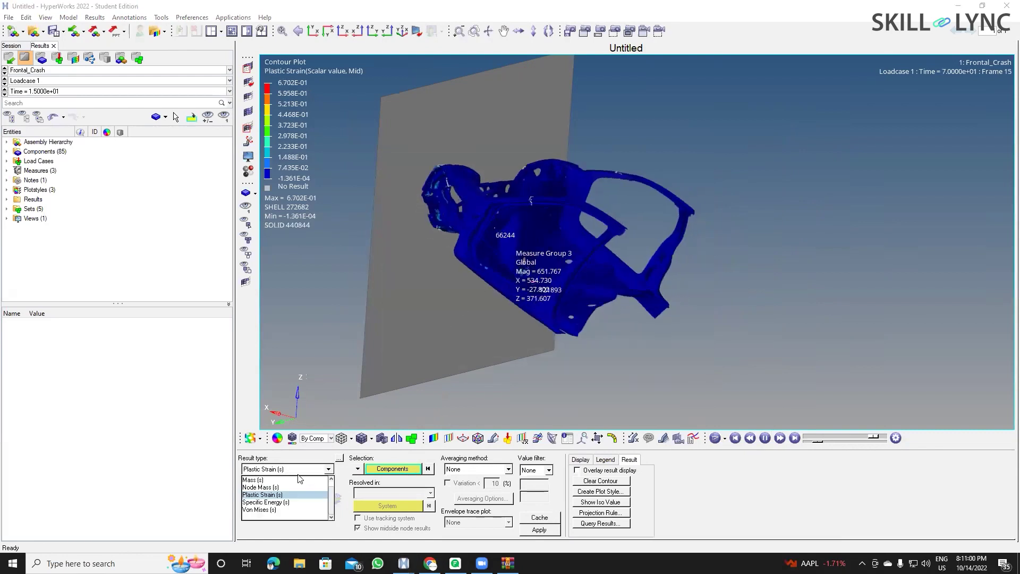
pyautogui.click(253, 480)
pyautogui.keyDown('shift'); pyautogui.moveTo(373, 163); pyautogui.dragTo(824, 444); pyautogui.keyUp('shift')
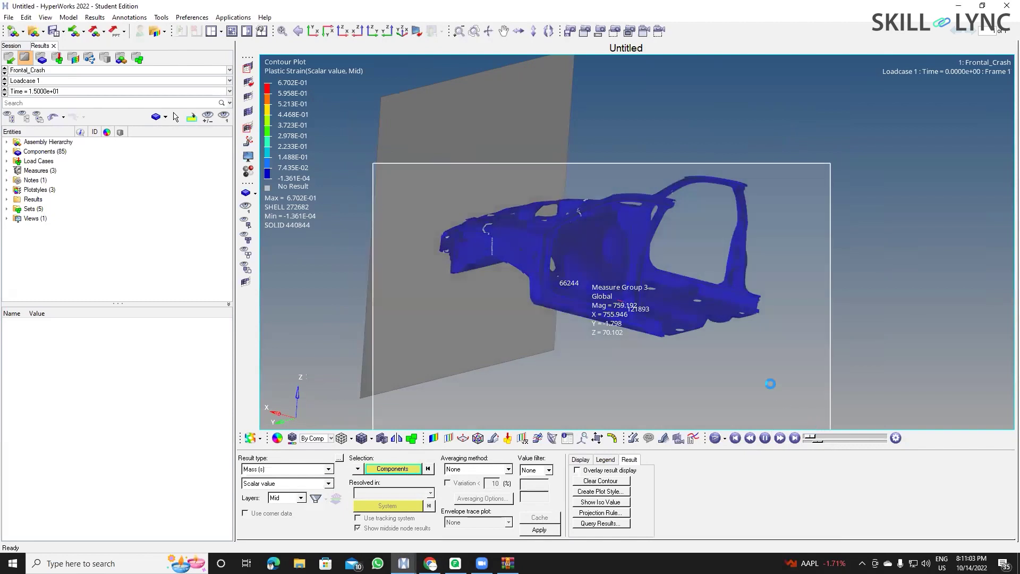
pyautogui.click(523, 260)
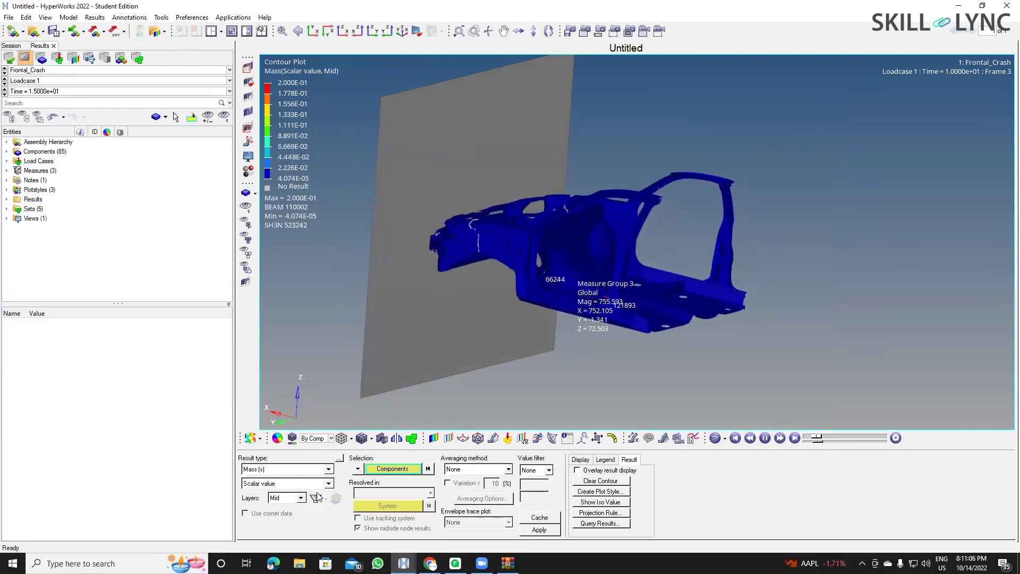
pyautogui.keyDown('ctrl'); pyautogui.moveTo(593, 289); pyautogui.dragTo(745, 299); pyautogui.keyUp('ctrl')
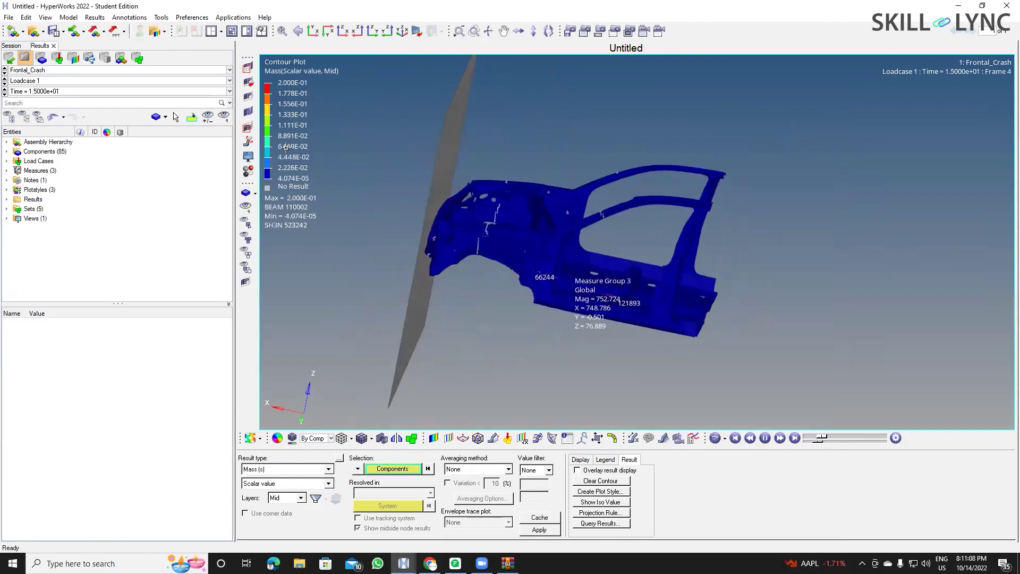
pyautogui.click(765, 439)
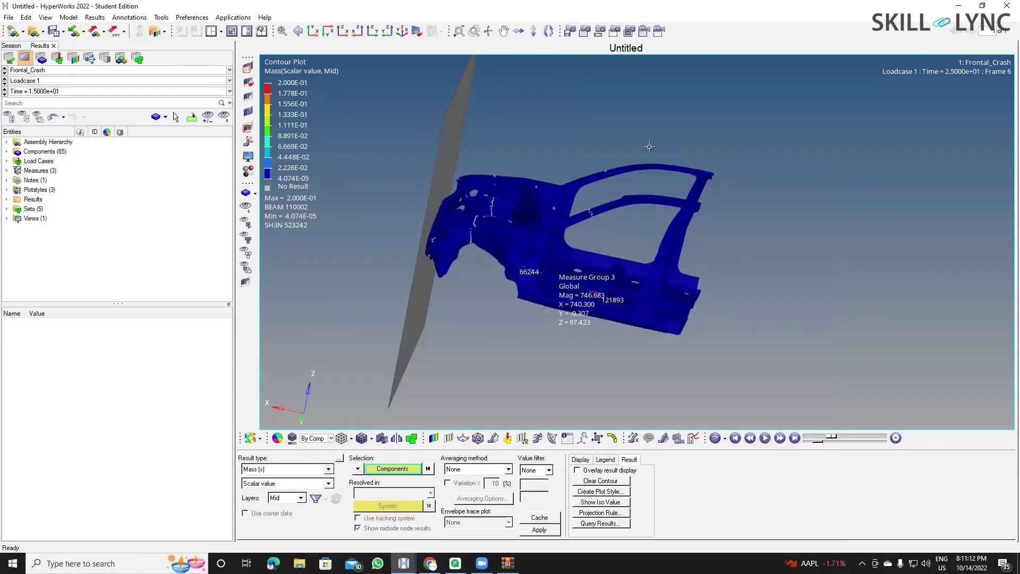
pyautogui.moveTo(585, 310)
pyautogui.keyDown('ctrl'); pyautogui.mouseDown()
pyautogui.moveTo(646, 273)
pyautogui.moveTo(374, 150)
pyautogui.moveTo(635, 238)
pyautogui.moveTo(632, 225)
pyautogui.mouseUp(); pyautogui.keyUp('ctrl')
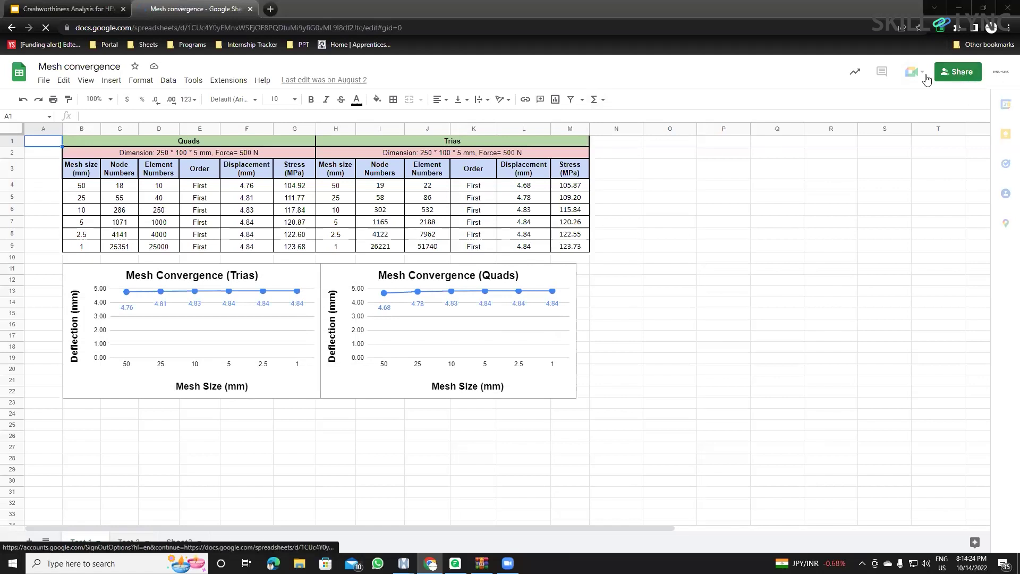
# Enlarge the browser page showing the Mesh convergence spreadsheet in Google Sheets.
pyautogui.hotkey('alt', 'f')
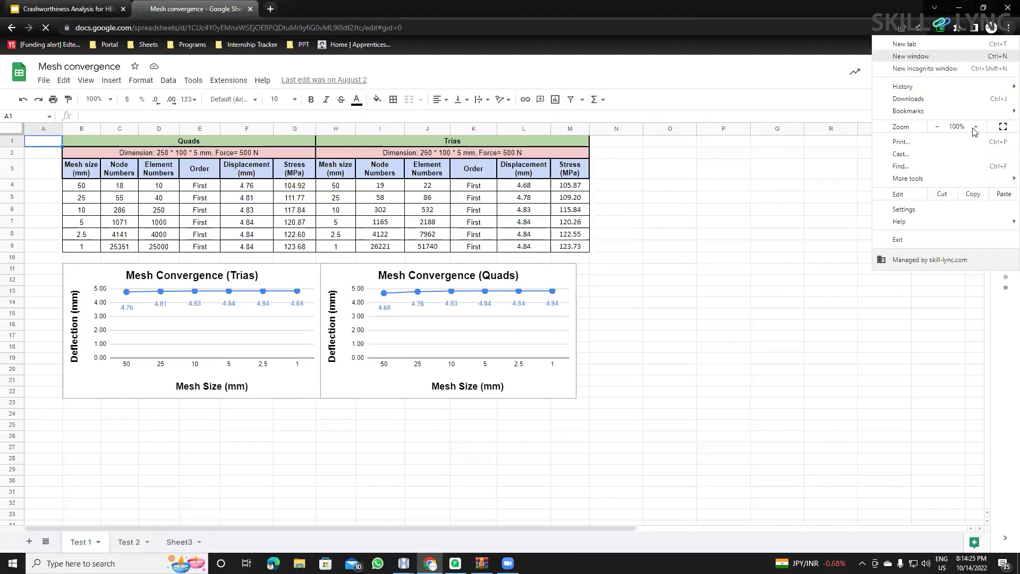
pyautogui.click(975, 127)
pyautogui.click(976, 126)
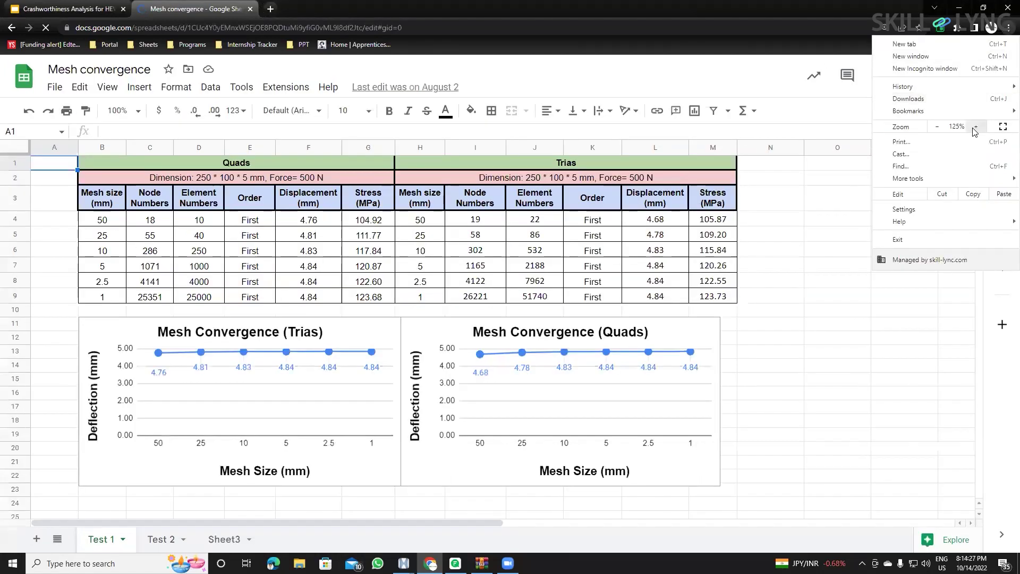
pyautogui.hotkey('ctrl', '+')
pyautogui.press('Escape')
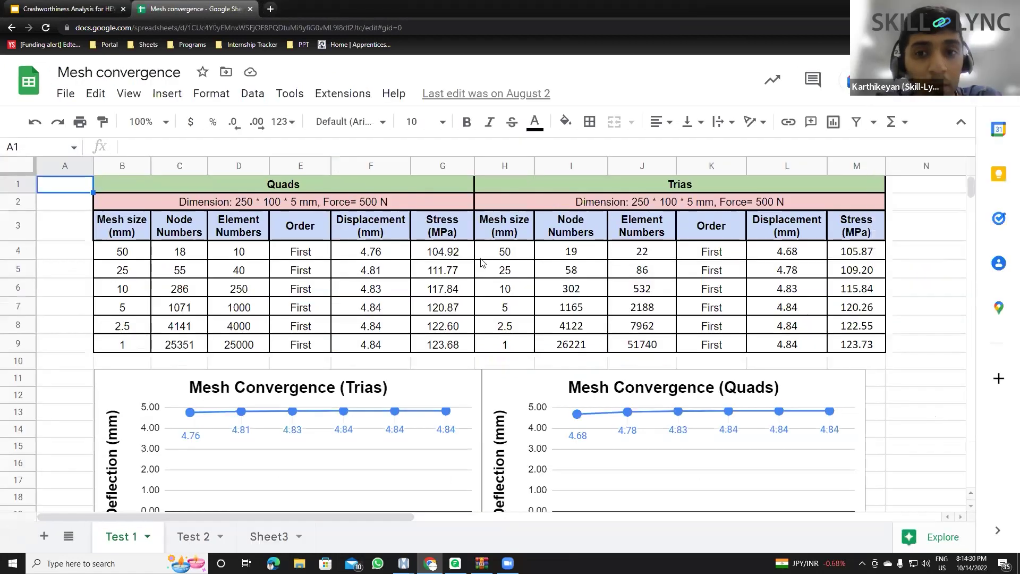
# Examine the mesh sizes of the Quads table in cells B4:B9, going down from the coarsest to the finest mesh.
pyautogui.click(925, 307)
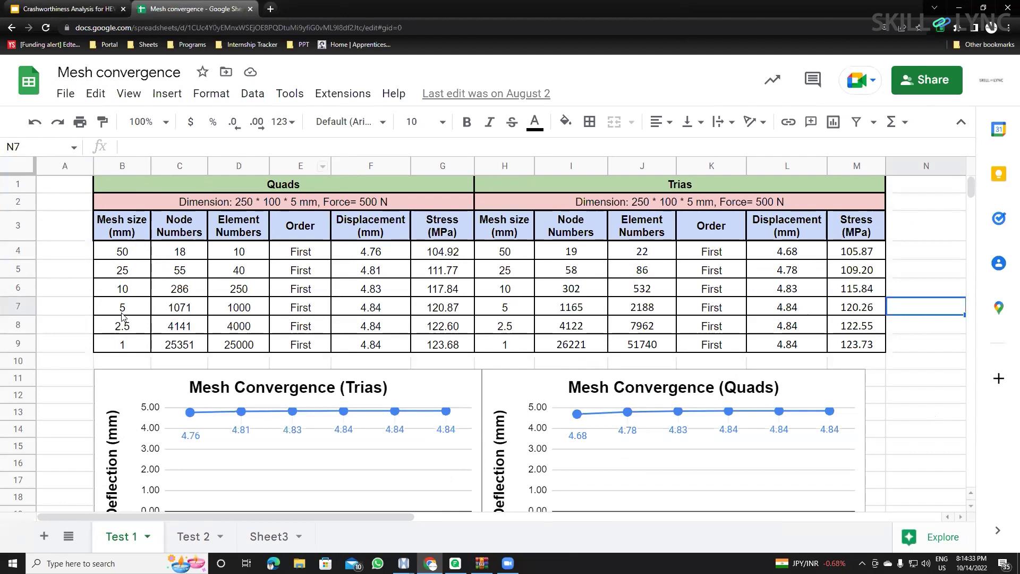
pyautogui.moveTo(125, 253); pyautogui.dragTo(132, 346)
pyautogui.click(135, 253)
pyautogui.moveTo(132, 253); pyautogui.dragTo(137, 347)
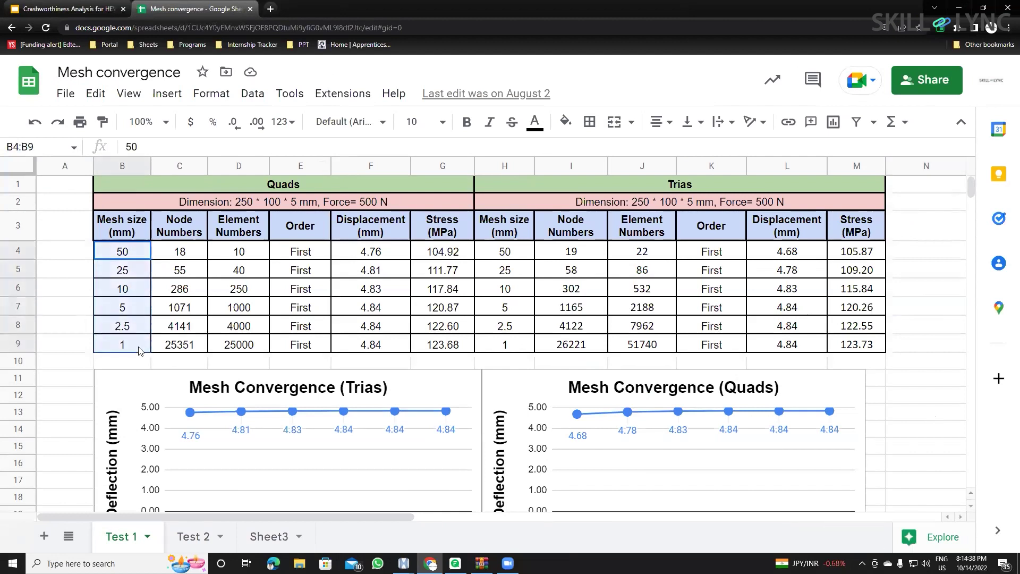
pyautogui.click(133, 256)
pyautogui.click(129, 271)
pyautogui.click(129, 291)
pyautogui.click(129, 326)
pyautogui.click(127, 344)
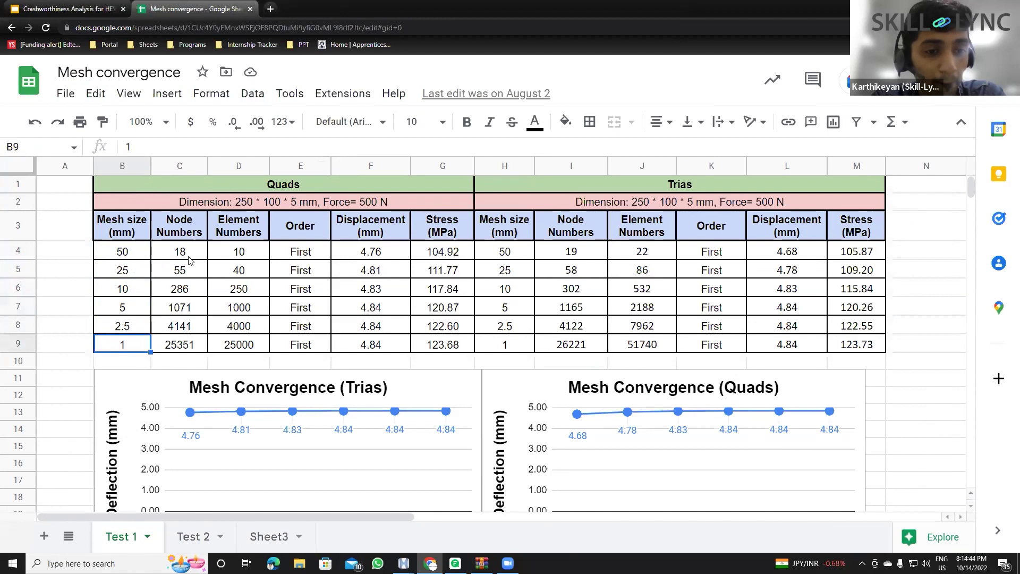
# Read the Quads dimension and force heading, and examine the displacements from F4 down to the 5 mm mesh row.
pyautogui.click(242, 207)
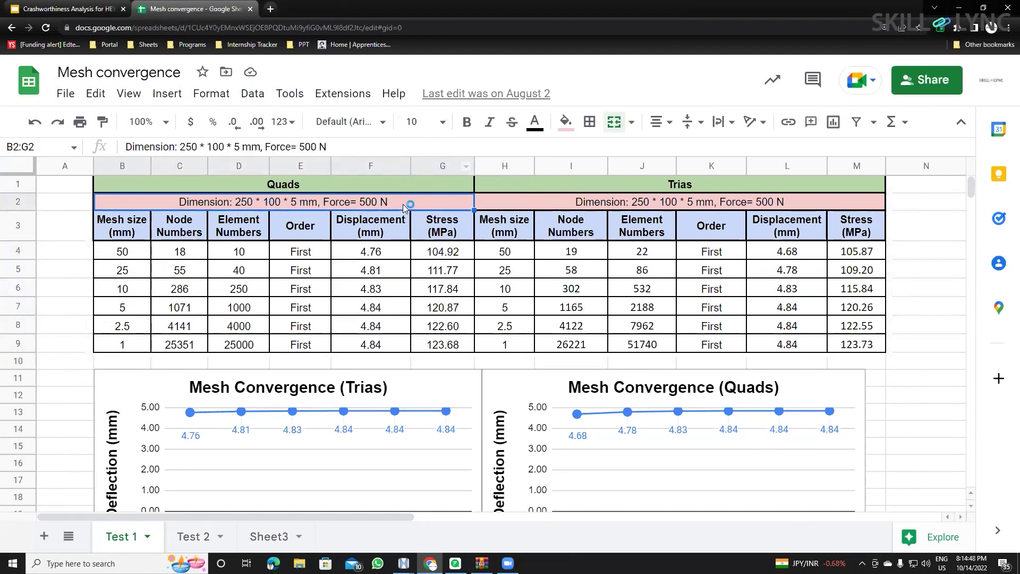
pyautogui.moveTo(371, 253); pyautogui.dragTo(386, 309)
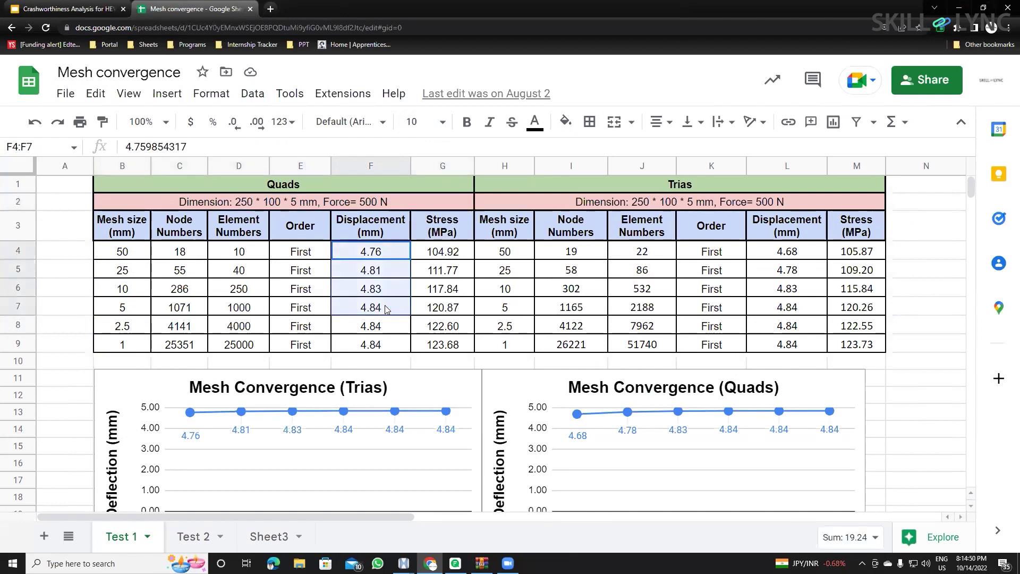
pyautogui.moveTo(121, 313); pyautogui.dragTo(379, 312)
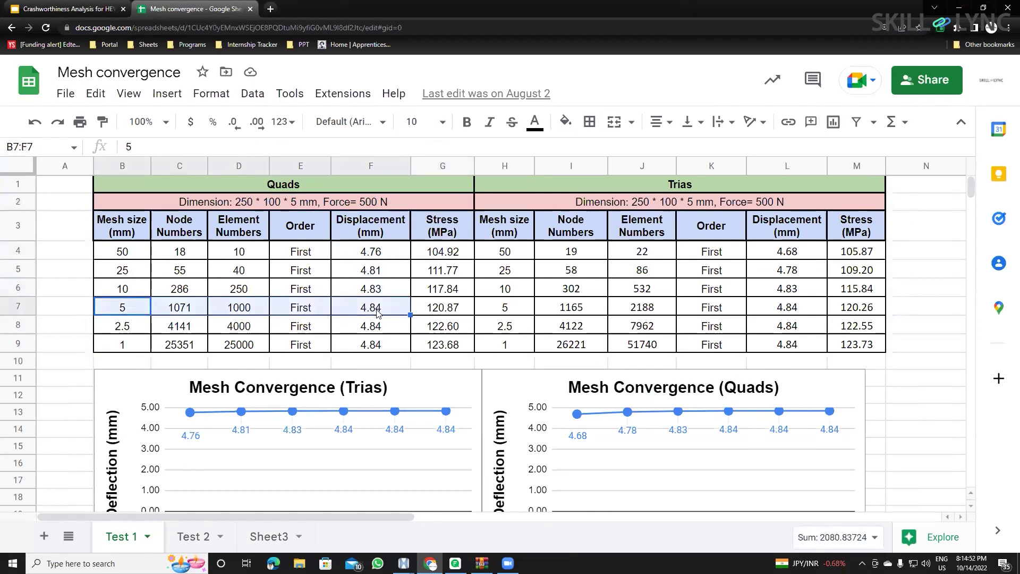
# Compare the 5 mm mesh displacement in F7 of the Quads table with the finer-mesh displacements in F8 and F9.
pyautogui.click(378, 312)
pyautogui.press('Down')
pyautogui.press('Down')
pyautogui.click(378, 311)
pyautogui.click(130, 308)
pyautogui.click(383, 308)
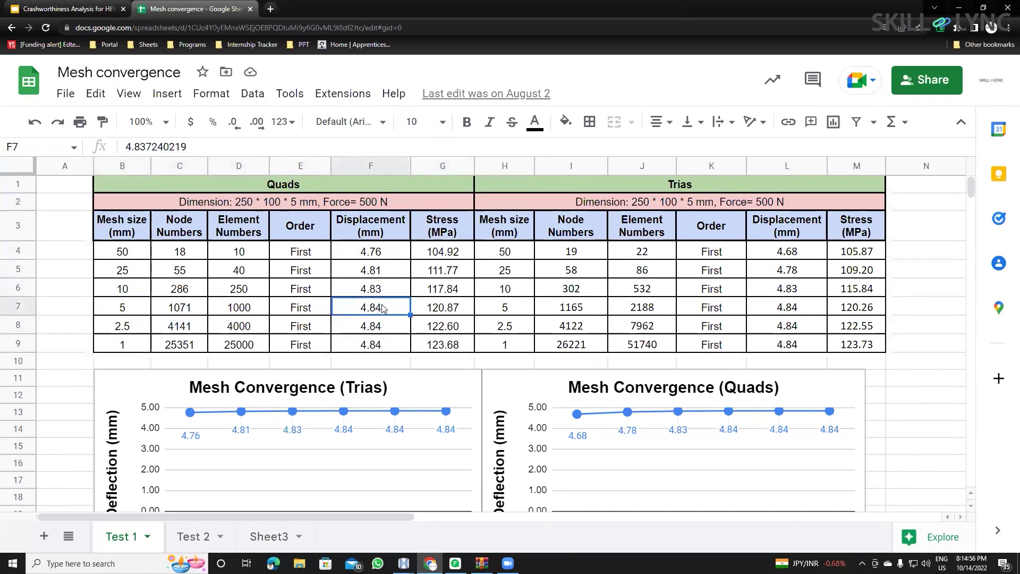
# Compare the 2.5 mm and 1 mm Quads mesh sizes in B8:B9 with their displacements in F8:F9.
pyautogui.click(133, 325)
pyautogui.click(131, 341)
pyautogui.click(365, 323)
pyautogui.click(365, 340)
pyautogui.click(371, 323)
pyautogui.click(375, 343)
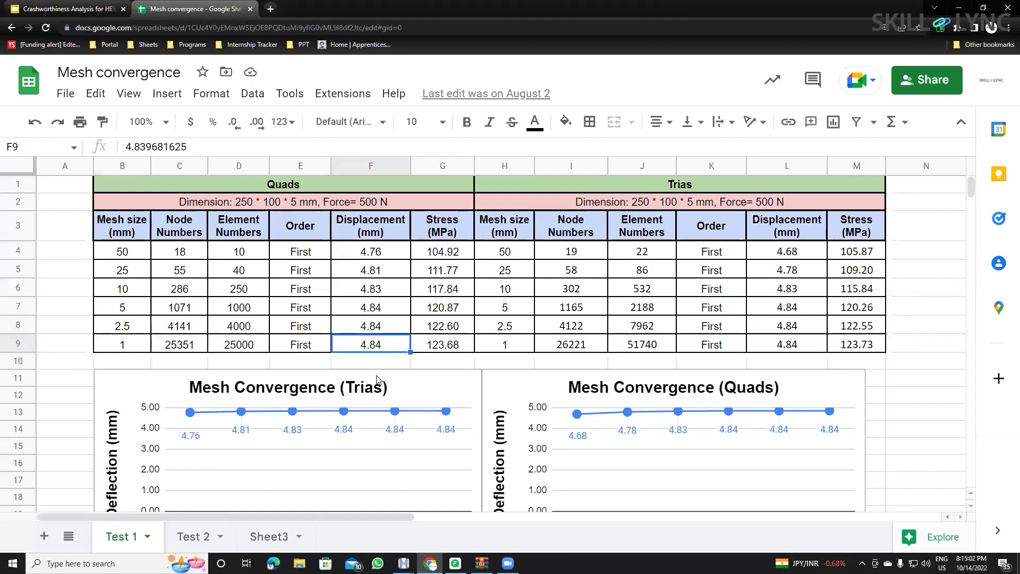
# Examine the 5 mm Quads row across B7:G7, relating the mesh size in B7 to the displacement in F7.
pyautogui.click(131, 310)
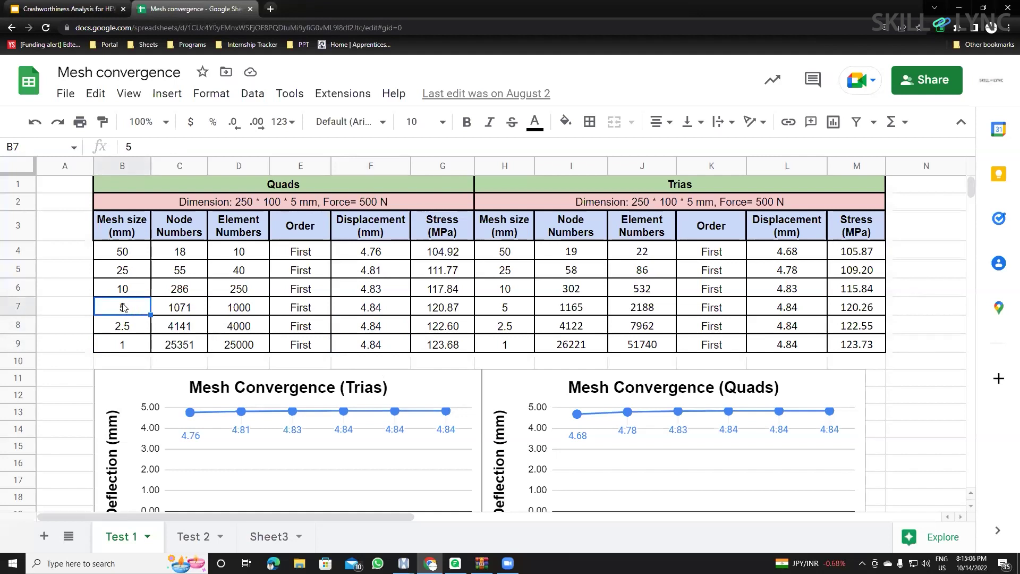
pyautogui.click(393, 315)
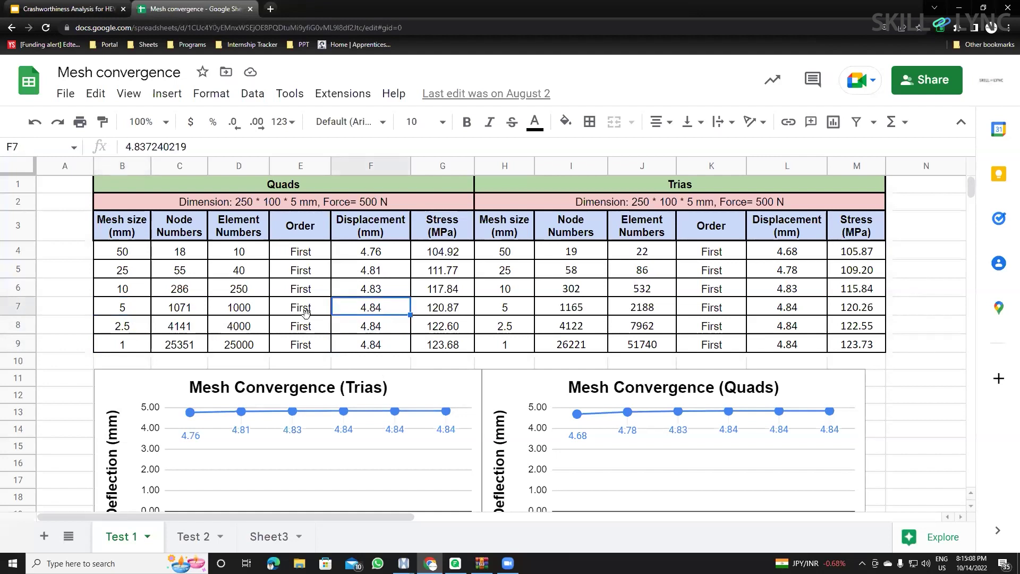
pyautogui.moveTo(131, 313); pyautogui.dragTo(427, 315)
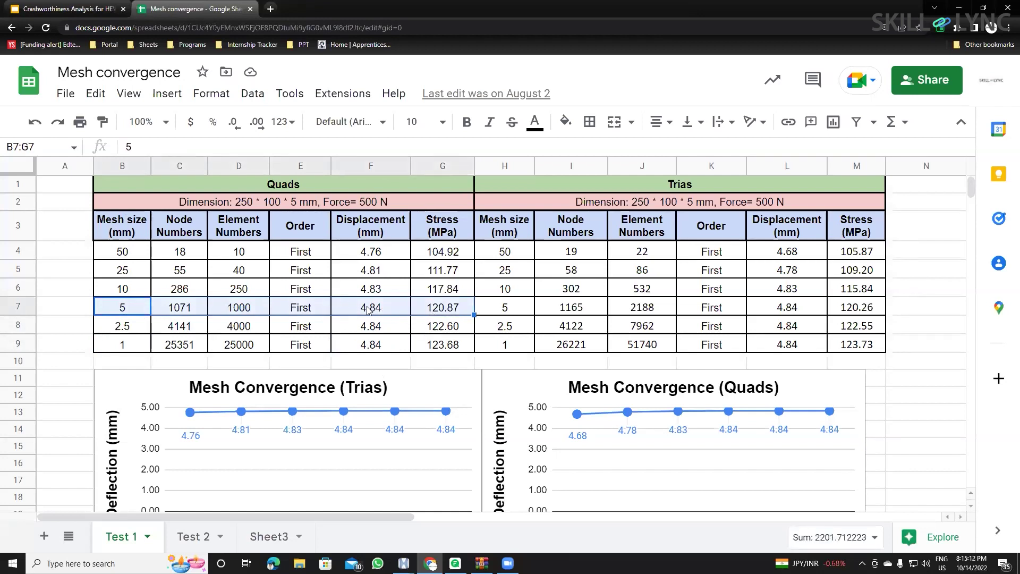
pyautogui.click(368, 309)
pyautogui.click(130, 306)
pyautogui.click(391, 306)
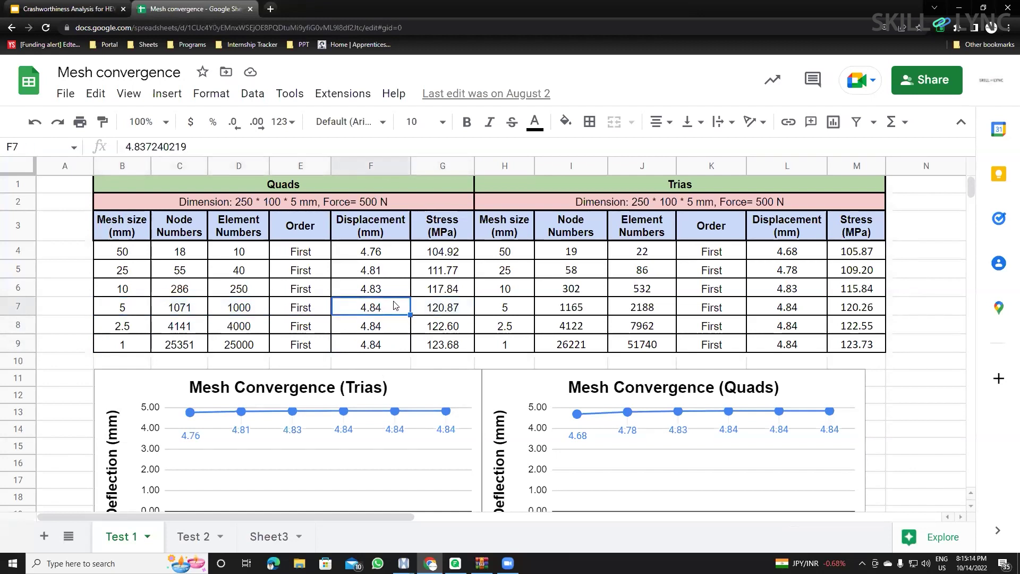